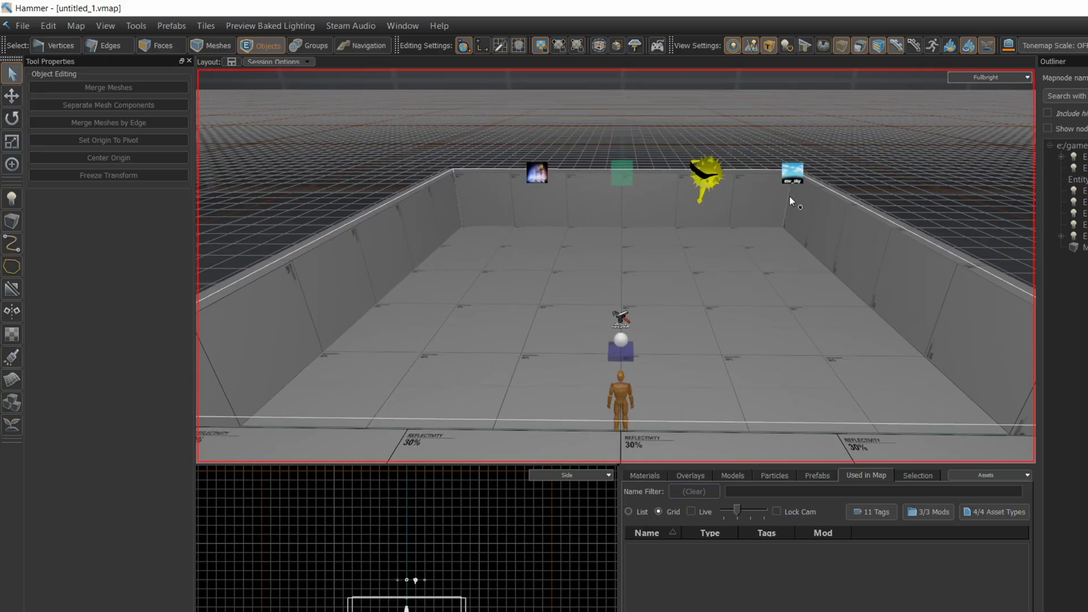
# Create a block wall spanning the floor near the player start and raise its height from the floor
pyautogui.press('w')
pyautogui.moveTo(791, 196); pyautogui.dragTo(615, 266, button='right')
pyautogui.click(11, 221)
pyautogui.moveTo(397, 286); pyautogui.dragTo(339, 286, button='right')
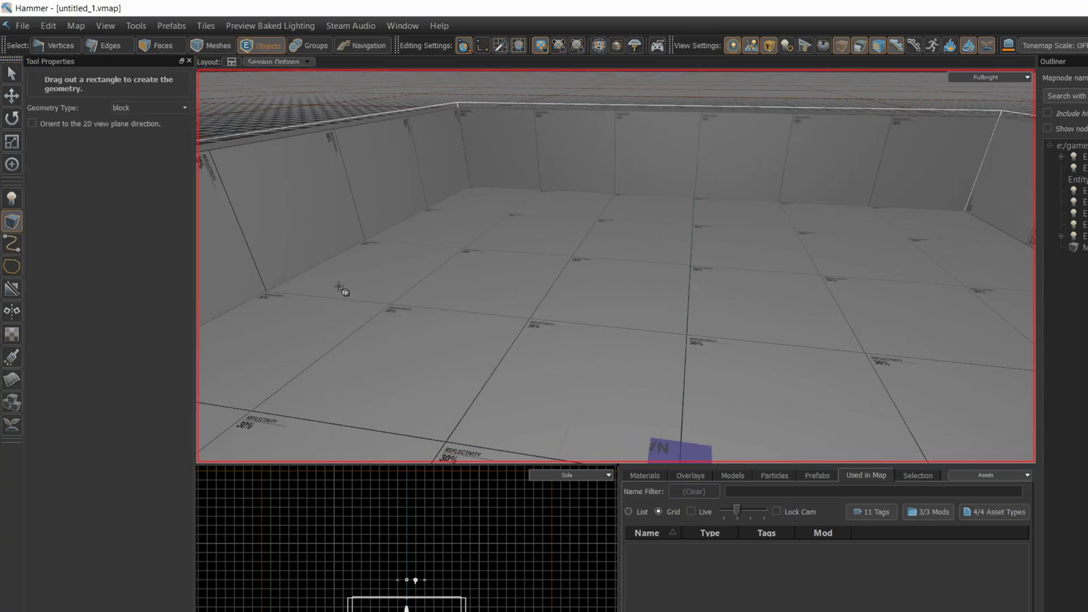
pyautogui.press('s')
pyautogui.moveTo(273, 287); pyautogui.dragTo(615, 265, button='right')
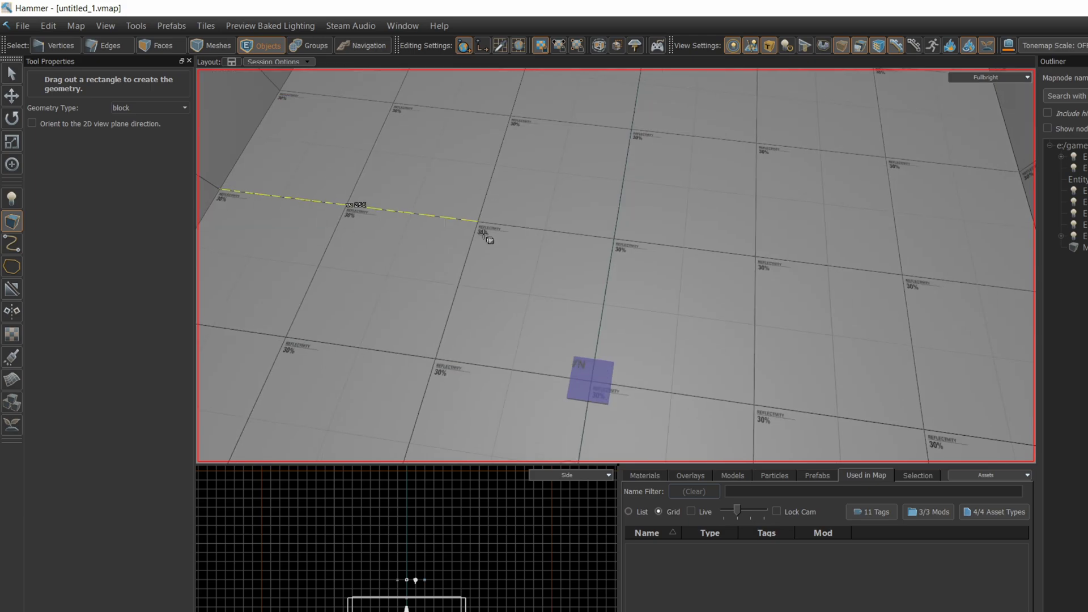
pyautogui.moveTo(484, 234); pyautogui.dragTo(1049, 255)
pyautogui.moveTo(964, 258); pyautogui.dragTo(582, 309, button='right')
pyautogui.moveTo(583, 308); pyautogui.dragTo(580, 194)
pyautogui.moveTo(580, 195); pyautogui.dragTo(386, 283, button='right')
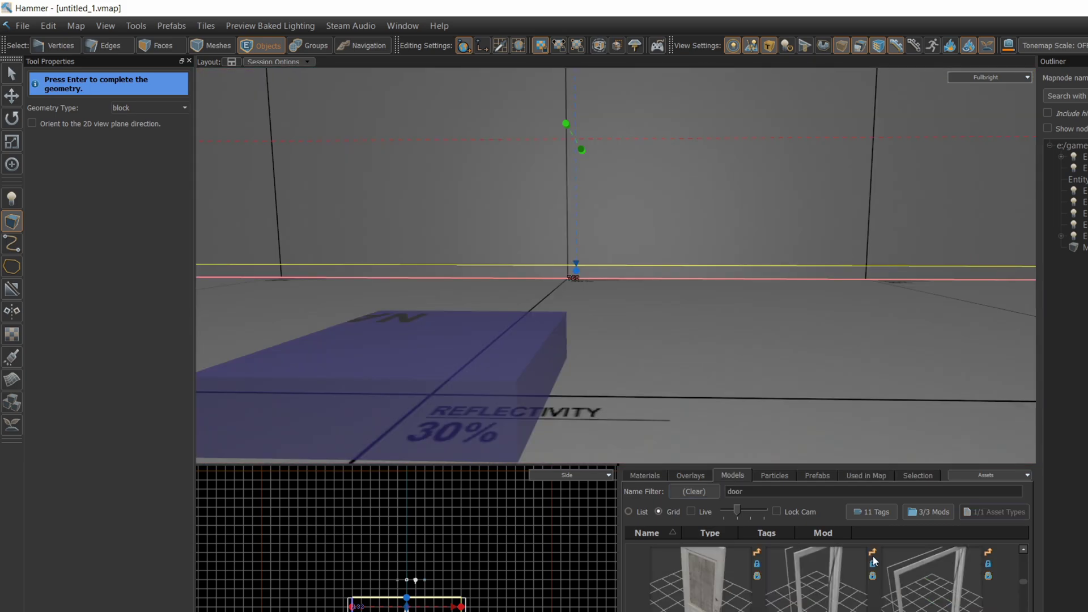
# Place a door frame model from the door assets against the wall and rotate it to lie parallel with the wall
pyautogui.moveTo(874, 562); pyautogui.dragTo(682, 233)
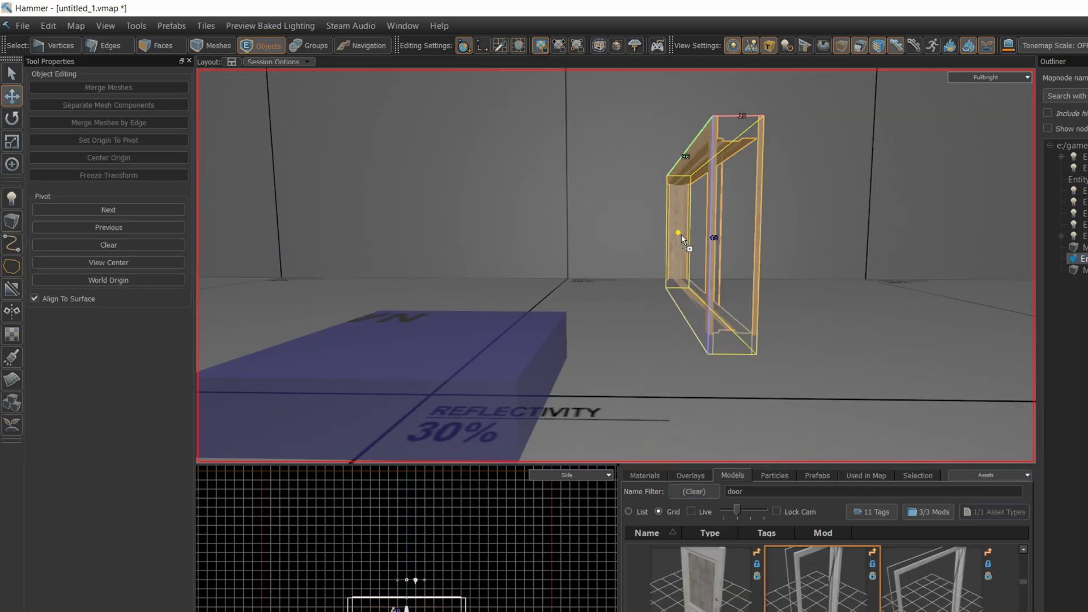
pyautogui.moveTo(681, 235); pyautogui.dragTo(400, 322, button='right')
pyautogui.press('r')
pyautogui.moveTo(403, 307); pyautogui.dragTo(362, 267)
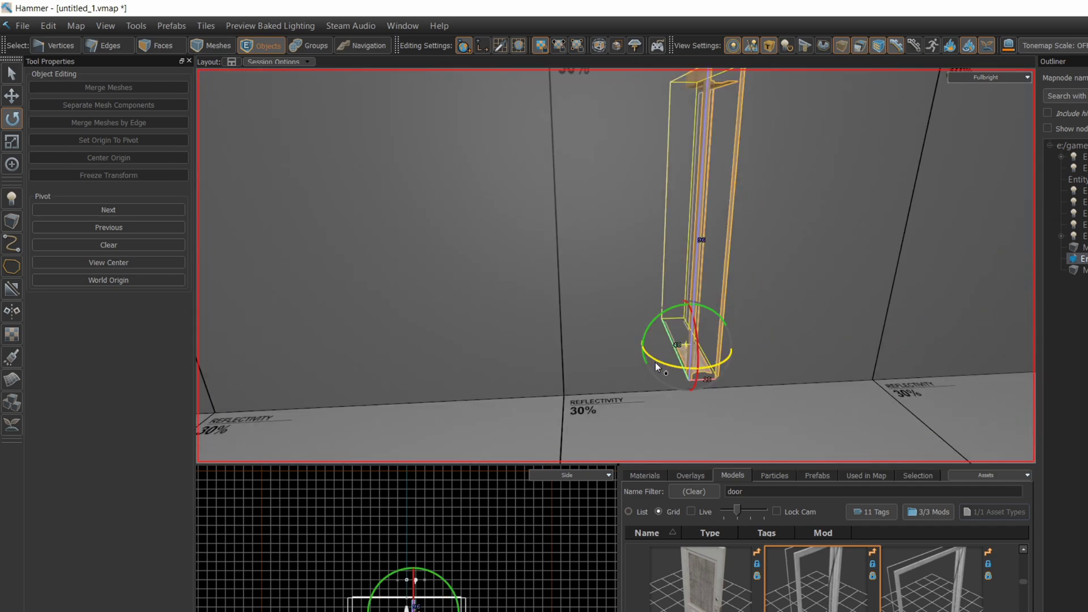
pyautogui.moveTo(655, 362); pyautogui.dragTo(733, 362)
# Move the door frame down so its threshold rests on the floor, with surface alignment off
pyautogui.moveTo(733, 362); pyautogui.dragTo(617, 266, button='right')
pyautogui.press('w')
pyautogui.press('t')
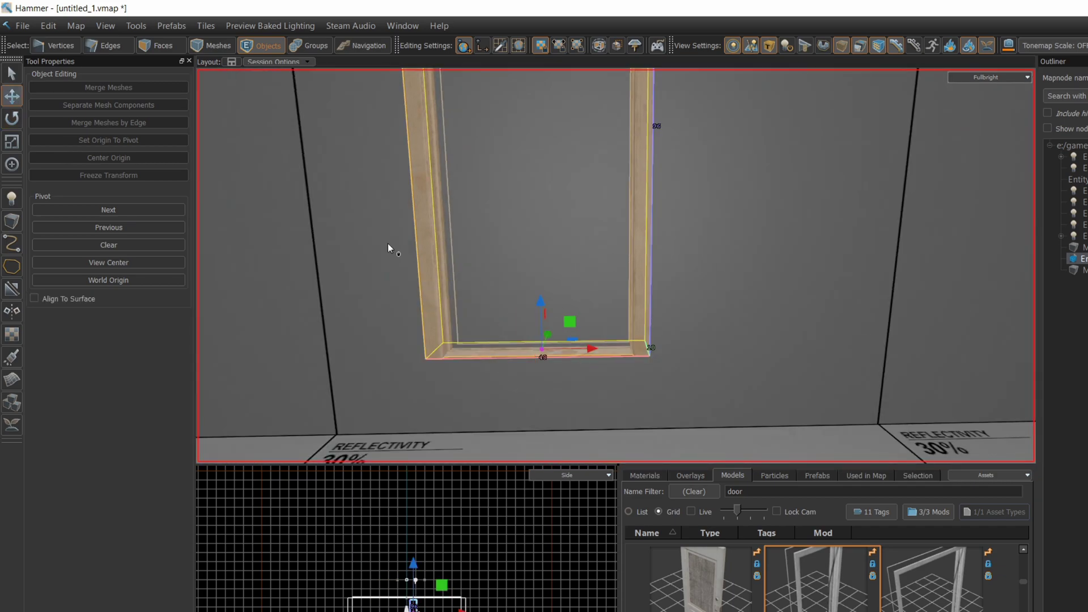
pyautogui.moveTo(541, 315); pyautogui.dragTo(541, 399)
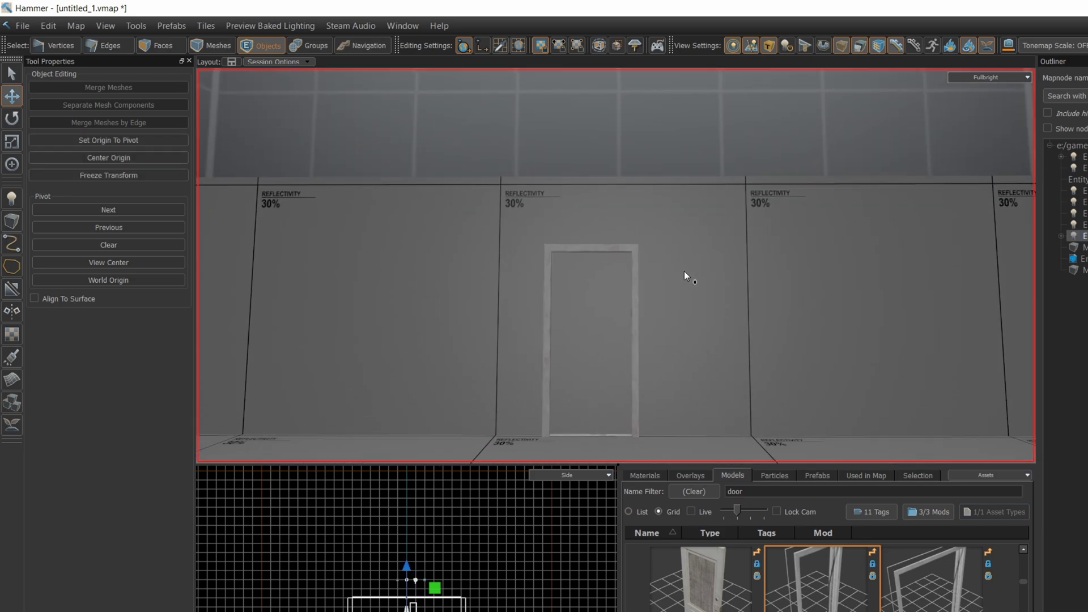
# Resize the wall block so it ends at the left side of the door frame, leaving the doorway open
pyautogui.scroll(5, 685, 273)
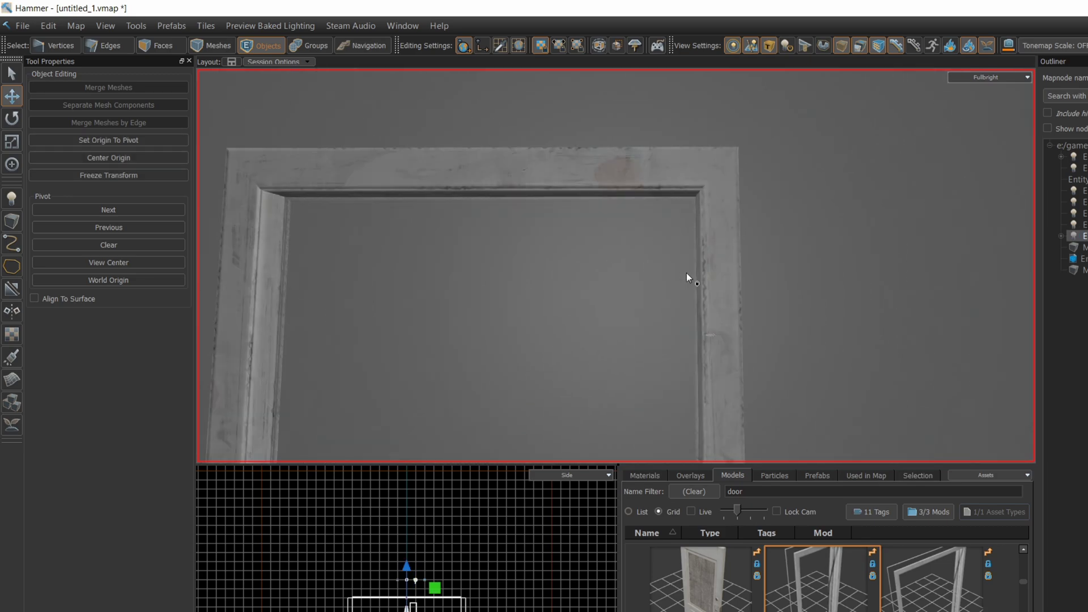
pyautogui.scroll(3, 594, 283)
pyautogui.moveTo(583, 283); pyautogui.dragTo(478, 293, button='right')
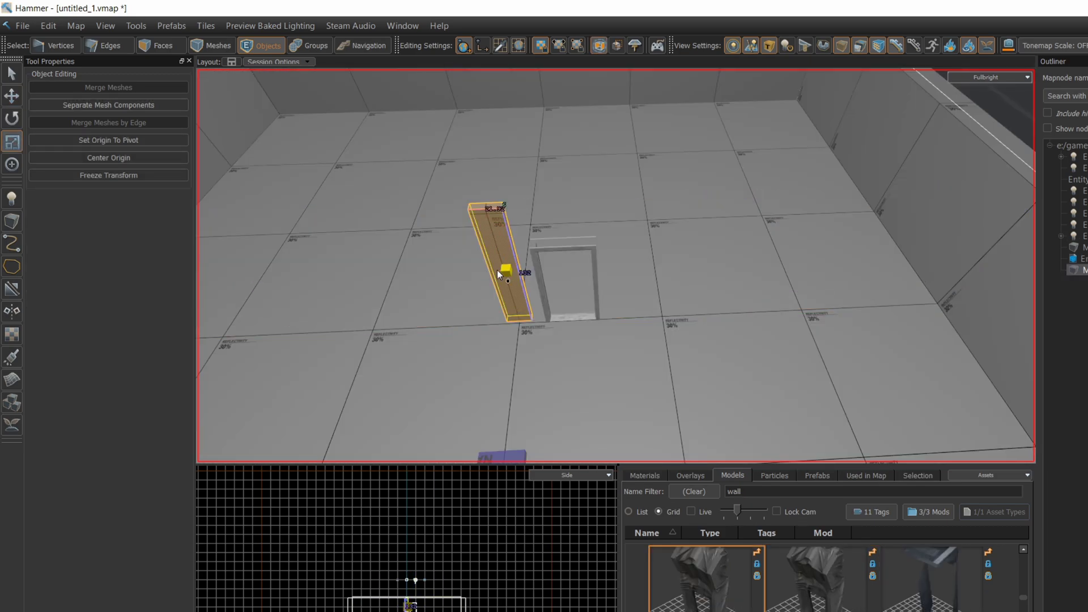
pyautogui.press('q')
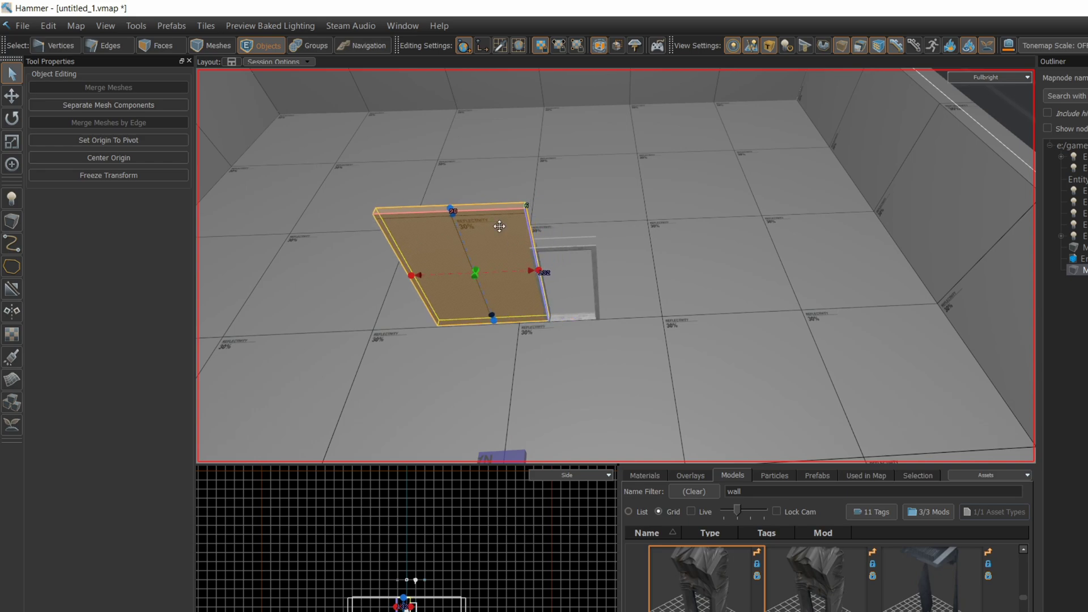
# Duplicate the wall piece to the other side of the door frame, align it and reduce its thickness
pyautogui.keyDown('shift'); pyautogui.moveTo(499, 226); pyautogui.dragTo(680, 164); pyautogui.keyUp('shift')
pyautogui.moveTo(649, 204); pyautogui.dragTo(668, 272)
pyautogui.press('t')
pyautogui.keyDown('alt'); pyautogui.moveTo(667, 272); pyautogui.dragTo(601, 287); pyautogui.keyUp('alt')
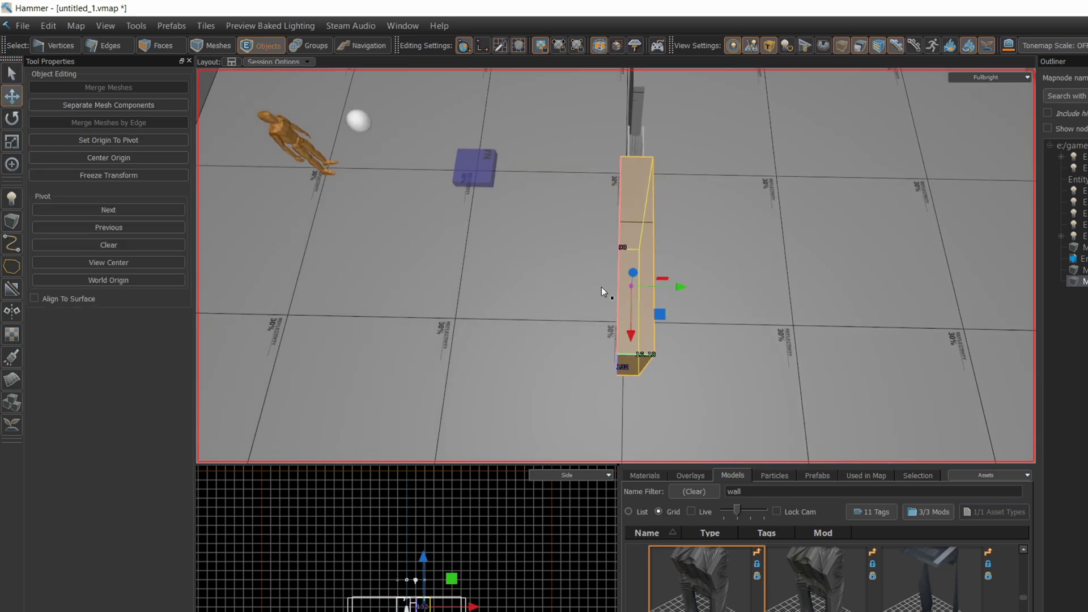
pyautogui.press('r')
pyautogui.moveTo(668, 284); pyautogui.dragTo(677, 219, button='right')
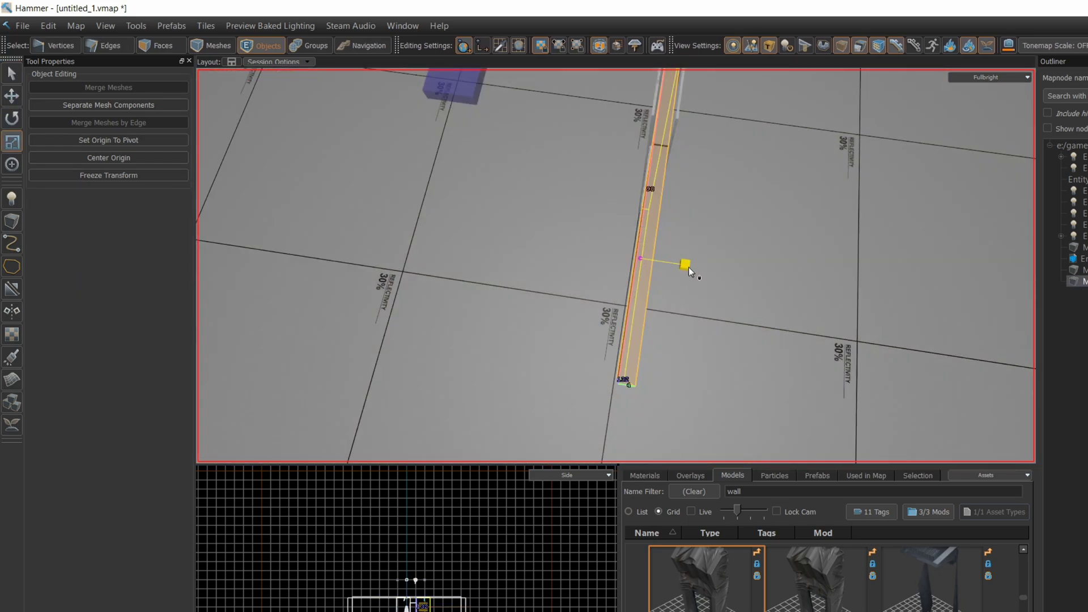
pyautogui.click(688, 267)
pyautogui.moveTo(688, 267); pyautogui.dragTo(604, 294, button='right')
# Create a block above the door frame and fit it to fill the gap between the two wall pieces
pyautogui.hotkey('shift', 'b')
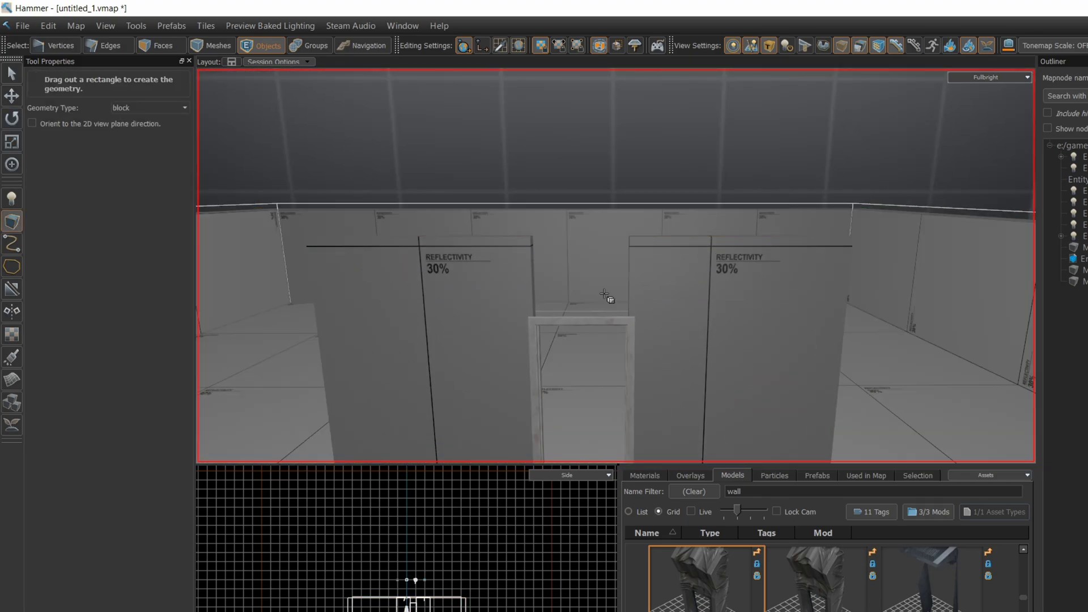
pyautogui.moveTo(528, 237)
pyautogui.mouseDown()
pyautogui.moveTo(589, 242)
pyautogui.moveTo(560, 194)
pyautogui.mouseUp()
pyautogui.press('r')
pyautogui.moveTo(560, 193); pyautogui.dragTo(586, 203, button='right')
pyautogui.press('t')
pyautogui.moveTo(586, 204); pyautogui.dragTo(583, 290)
pyautogui.moveTo(583, 289); pyautogui.dragTo(650, 317, button='right')
pyautogui.moveTo(650, 318); pyautogui.dragTo(648, 287)
pyautogui.moveTo(614, 265); pyautogui.dragTo(678, 350, button='right')
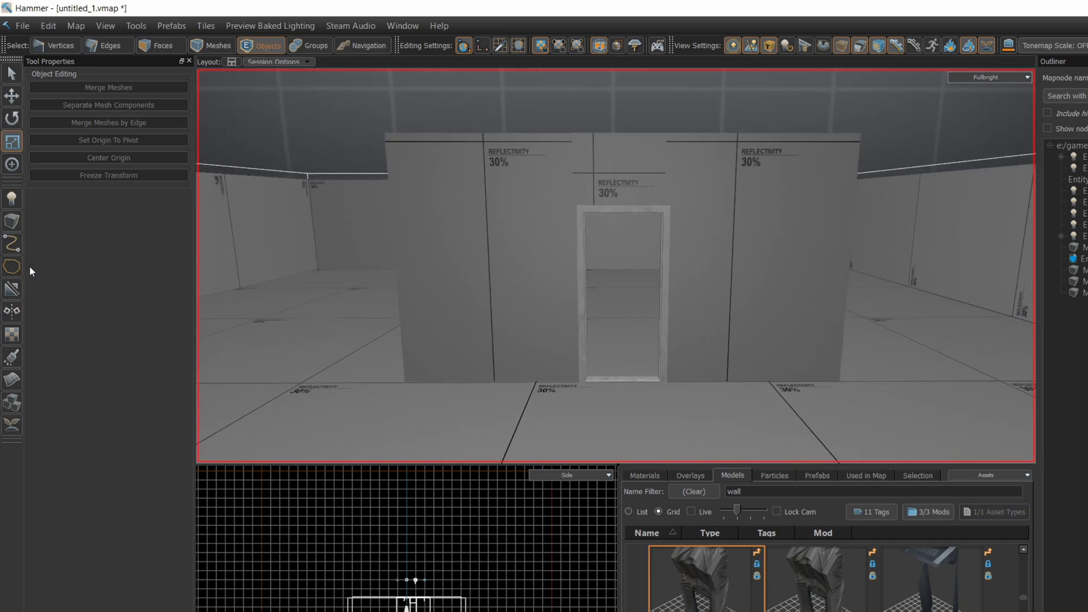
# Apply a rusty blue panelled material to both wall pieces and the block above the door frame
pyautogui.moveTo(706, 608); pyautogui.dragTo(498, 342)
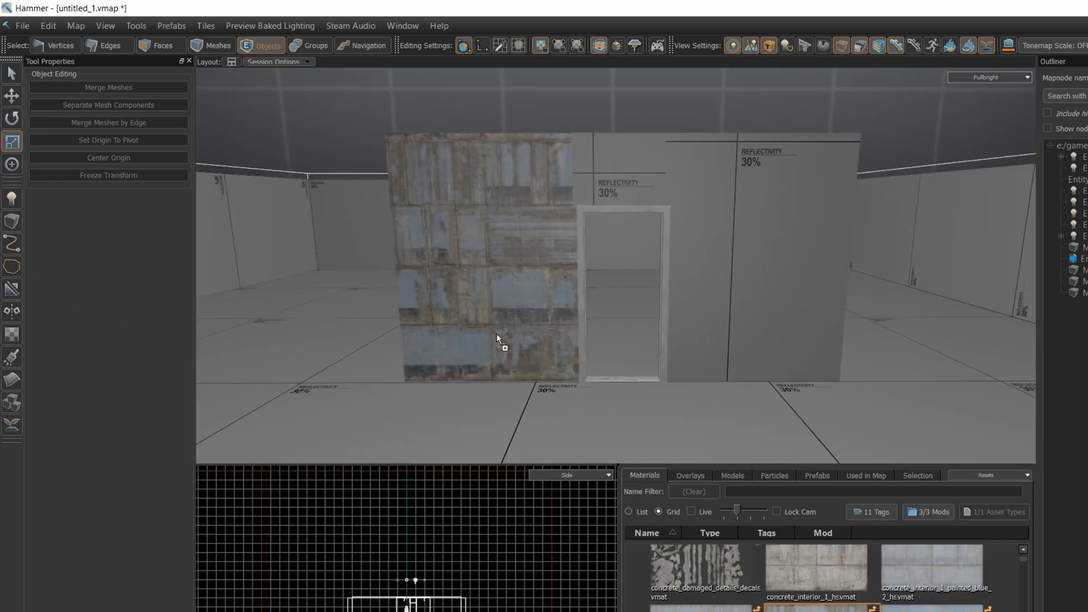
pyautogui.keyDown('ctrl'); pyautogui.rightClick(729, 340); pyautogui.keyUp('ctrl')
pyautogui.keyDown('ctrl'); pyautogui.rightClick(622, 199); pyautogui.keyUp('ctrl')
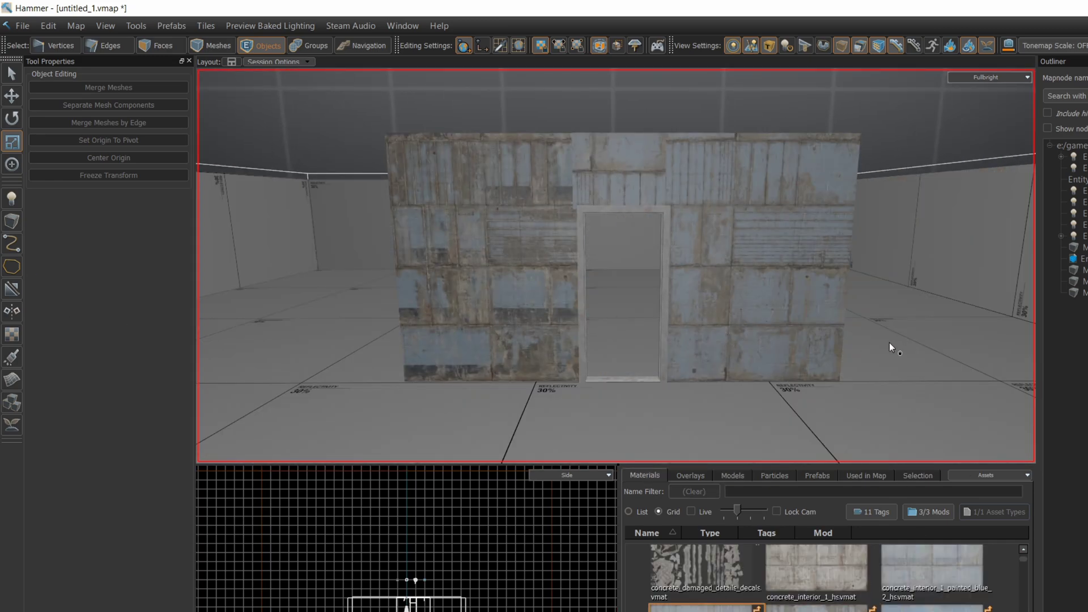
# Apply a grey corrugated metal material to both wall pieces and the block above the door frame
pyautogui.scroll(-3, 984, 589)
pyautogui.moveTo(821, 607); pyautogui.dragTo(760, 334)
pyautogui.keyDown('ctrl'); pyautogui.rightClick(532, 332); pyautogui.keyUp('ctrl')
pyautogui.keyDown('ctrl'); pyautogui.rightClick(622, 182); pyautogui.keyUp('ctrl')
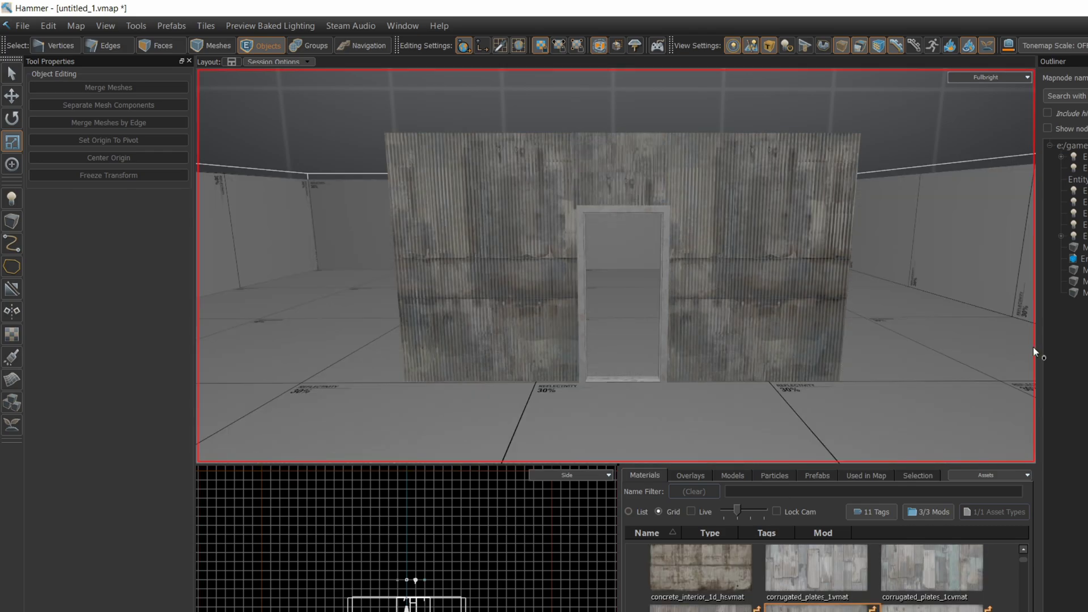
# Place the metal_door_001 model in the doorway and rotate it to lie parallel with the wall
pyautogui.scroll(2, 931, 367)
pyautogui.moveTo(931, 366); pyautogui.dragTo(616, 266, button='right')
pyautogui.scroll(1, 839, 359)
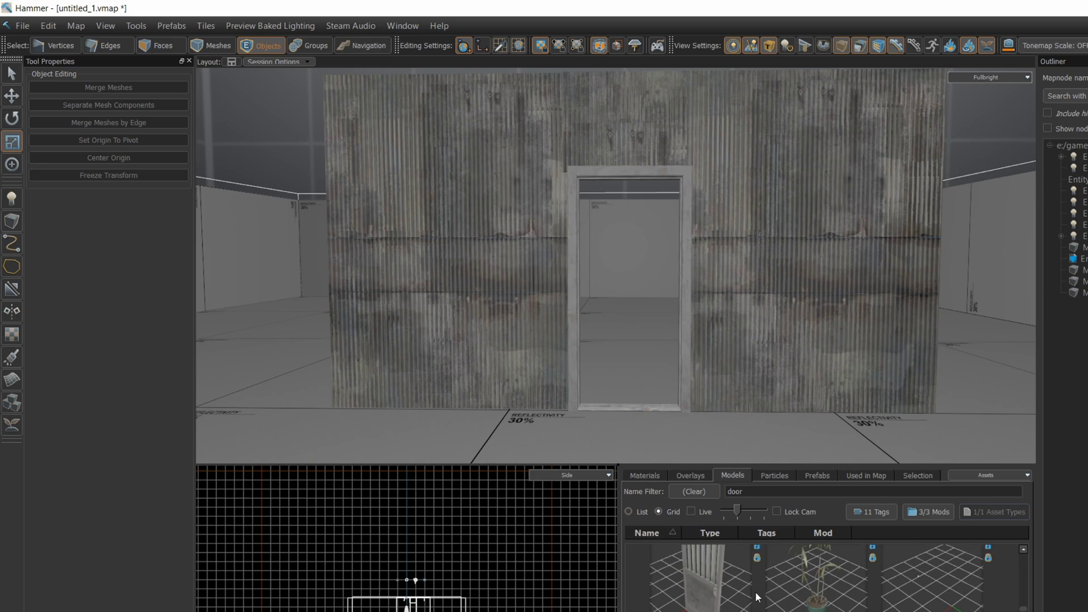
pyautogui.moveTo(757, 596); pyautogui.dragTo(652, 374)
pyautogui.press('e')
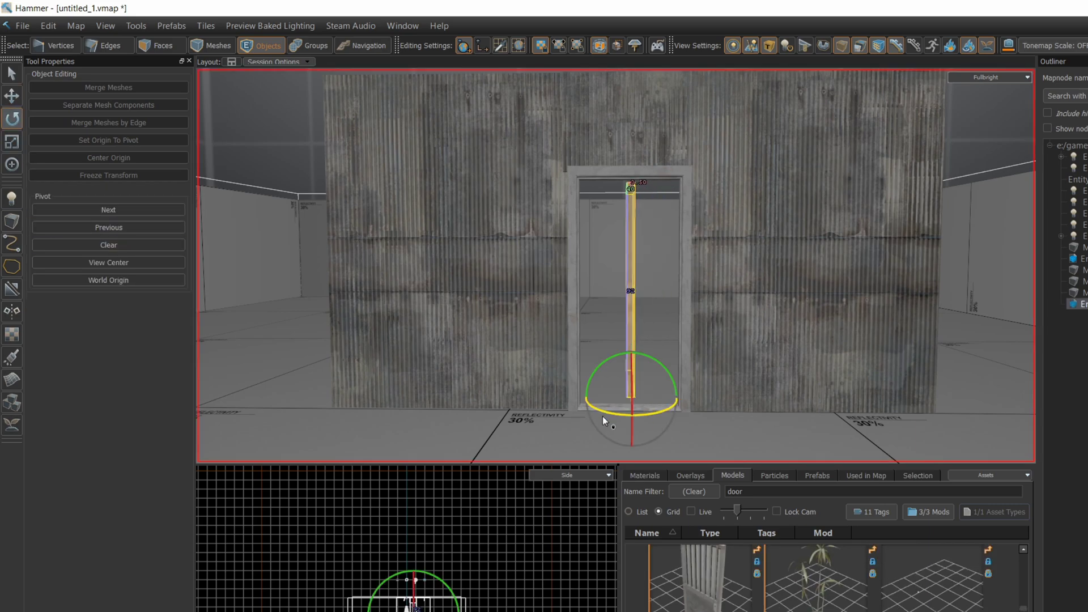
pyautogui.moveTo(603, 416); pyautogui.dragTo(692, 411)
pyautogui.press('w')
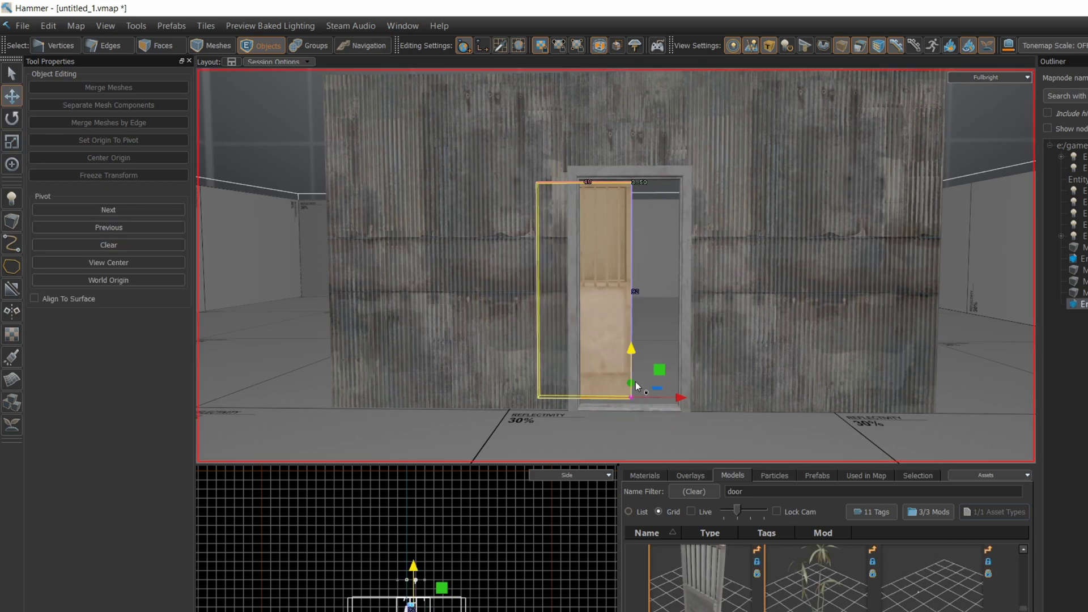
# Move the metal door sideways and in depth until it fits inside the door frame
pyautogui.moveTo(683, 398)
pyautogui.mouseDown()
pyautogui.moveTo(730, 398)
pyautogui.moveTo(675, 398)
pyautogui.mouseUp()
pyautogui.moveTo(804, 326); pyautogui.dragTo(482, 372, button='right')
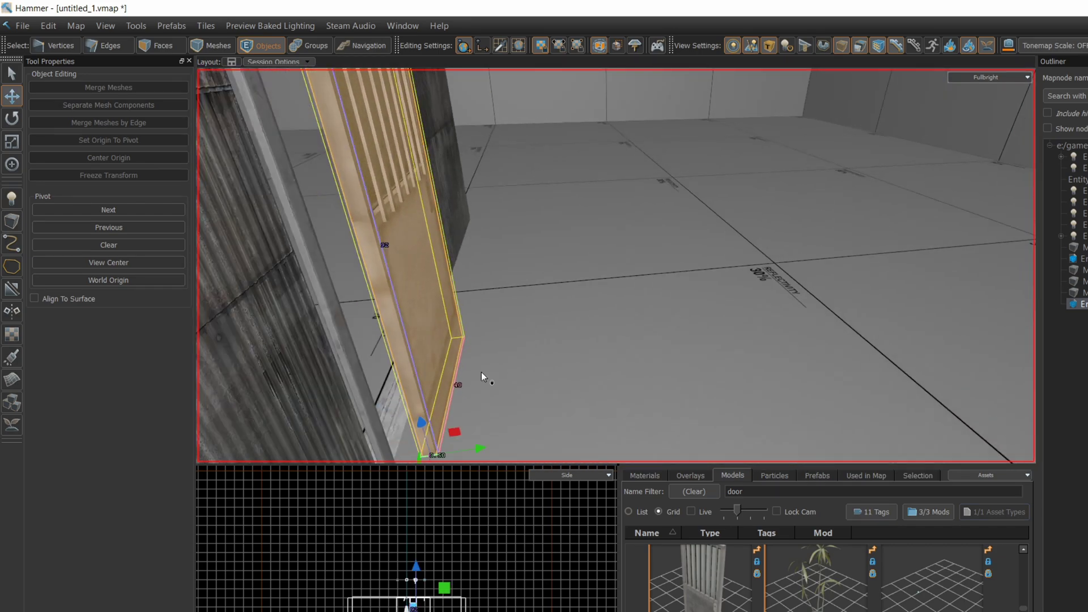
pyautogui.moveTo(456, 451); pyautogui.dragTo(391, 458)
pyautogui.moveTo(391, 458); pyautogui.dragTo(626, 333, button='right')
pyautogui.click(805, 440)
pyautogui.click(626, 333)
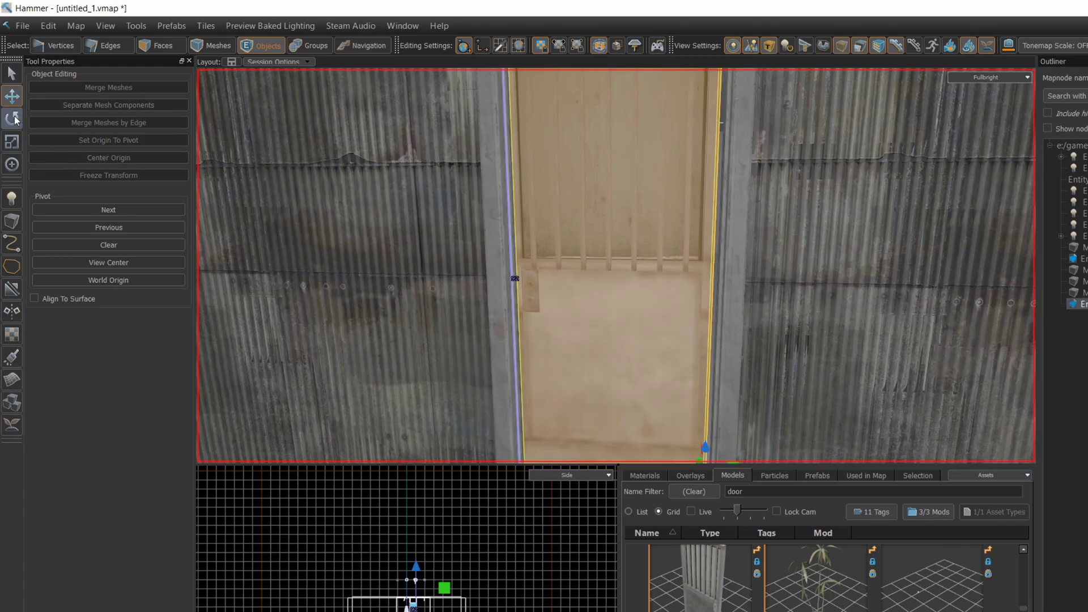
# Open the metal door's object properties and change its class to prop_door_rotating_physics
pyautogui.scroll(-3, 754, 412)
pyautogui.click(617, 430)
pyautogui.moveTo(616, 430); pyautogui.dragTo(573, 316, button='right')
pyautogui.press('Escape')
pyautogui.doubleClick(574, 316)
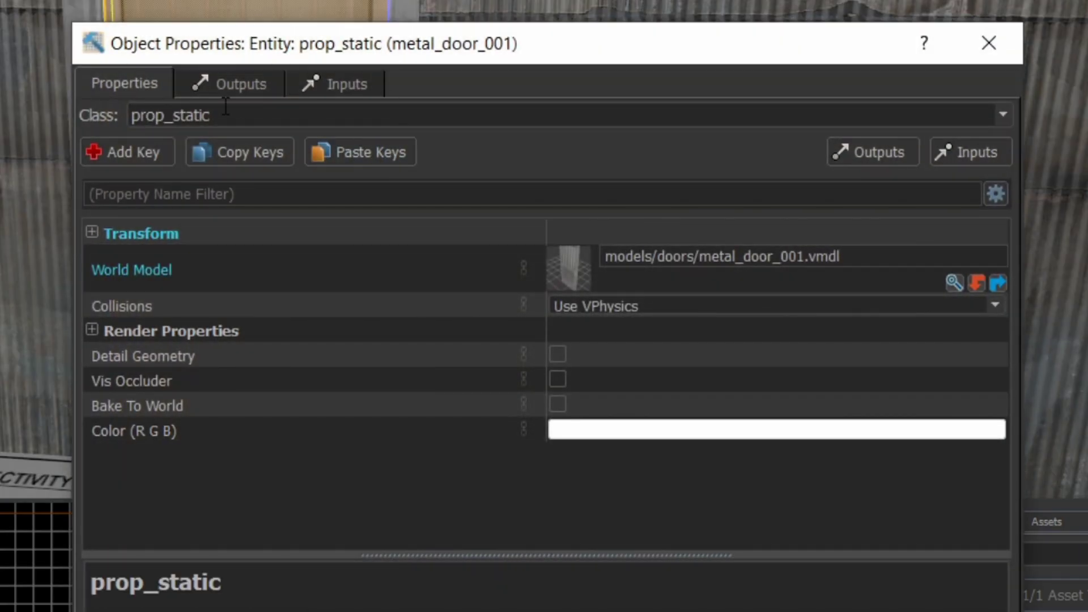
pyautogui.doubleClick(225, 108)
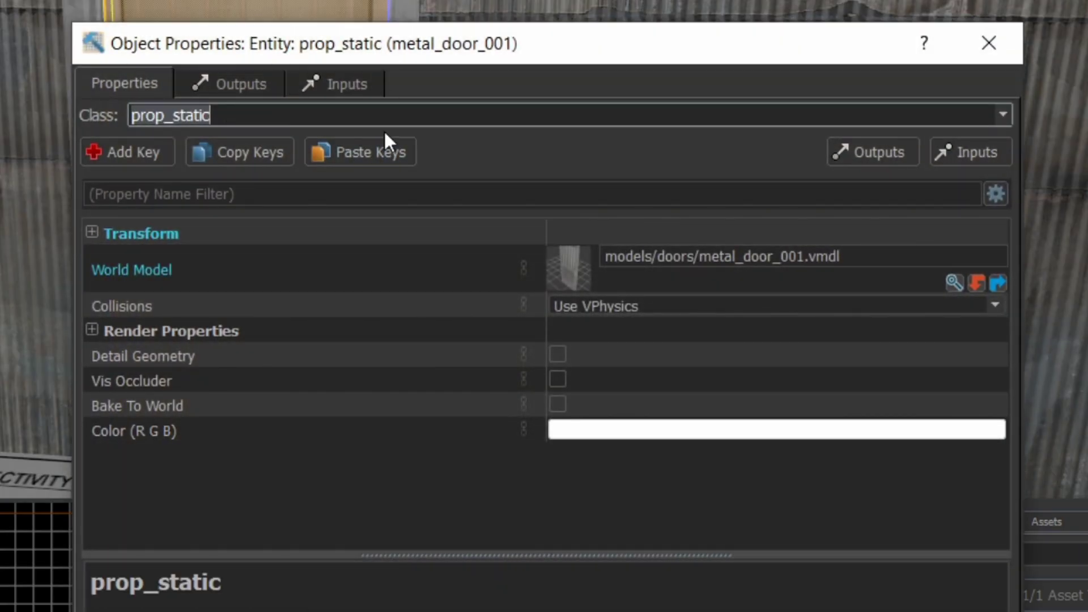
pyautogui.press('BackSpace')
pyautogui.write('rot')
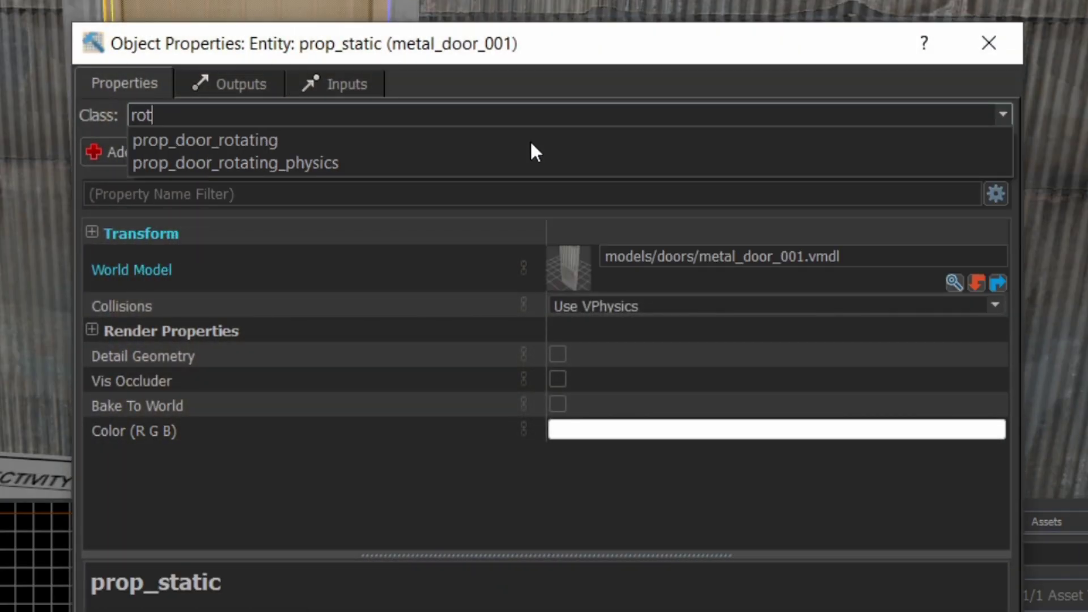
pyautogui.click(321, 165)
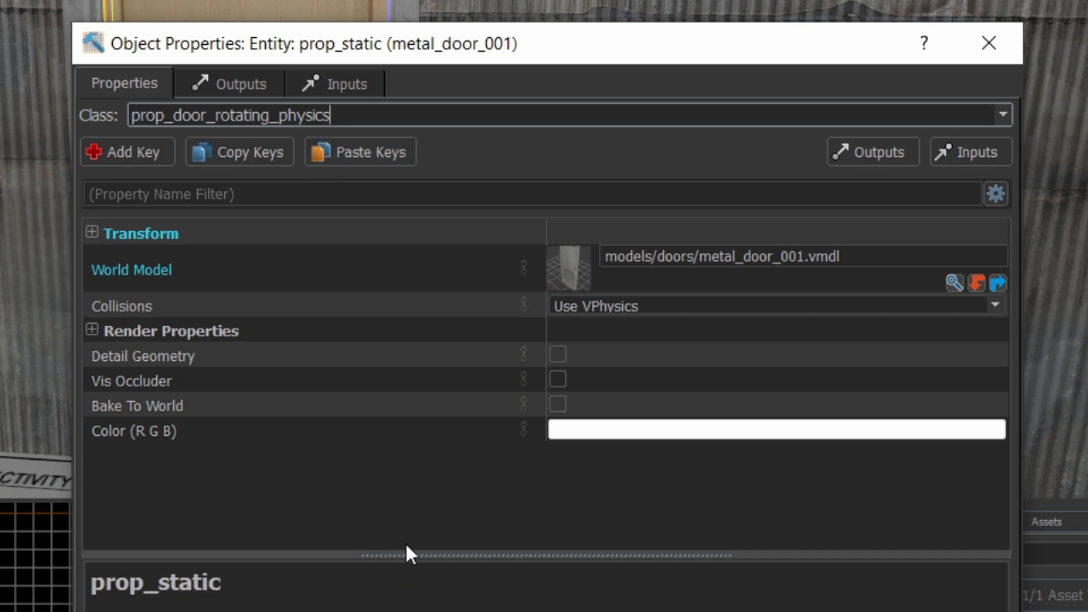
pyautogui.click(440, 502)
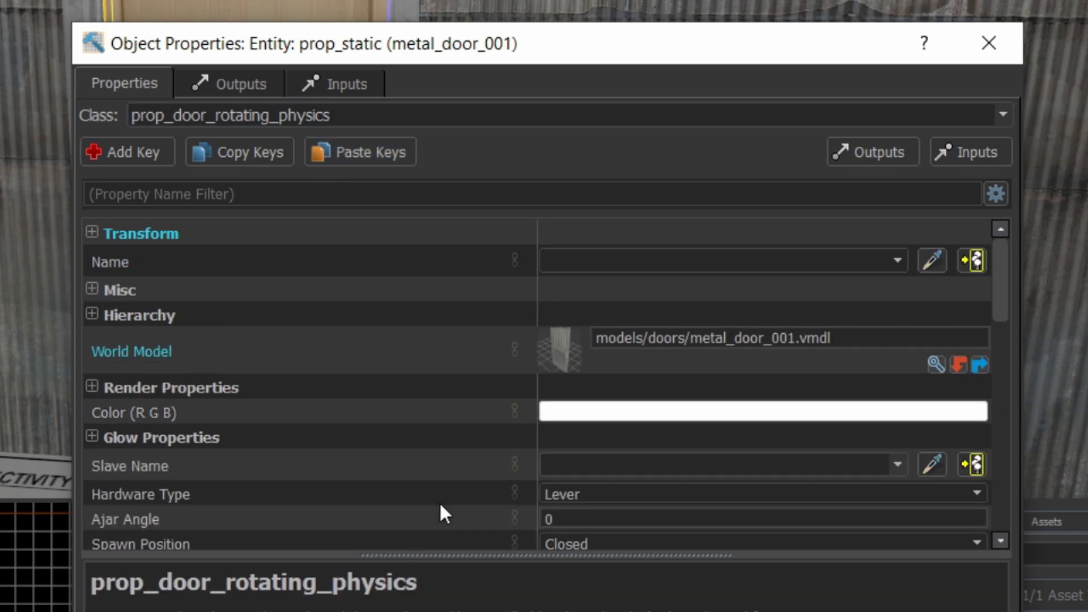
# Name the door entity the_door_A and look through its remaining door properties
pyautogui.click(570, 267)
pyautogui.write('the_door_A')
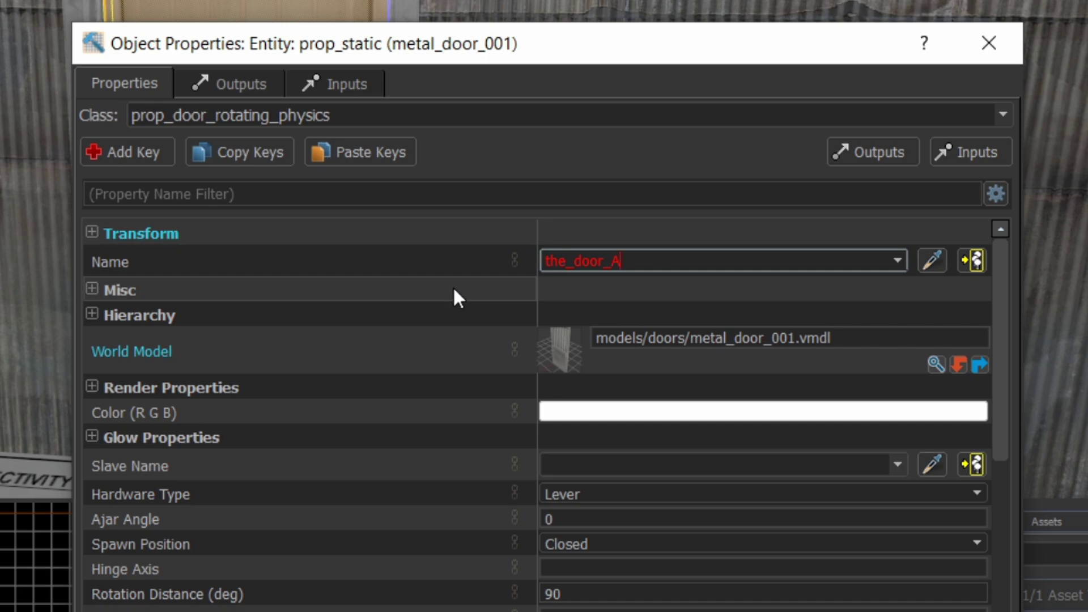
pyautogui.click(583, 294)
pyautogui.scroll(-3, 339, 528)
pyautogui.scroll(-6, 339, 528)
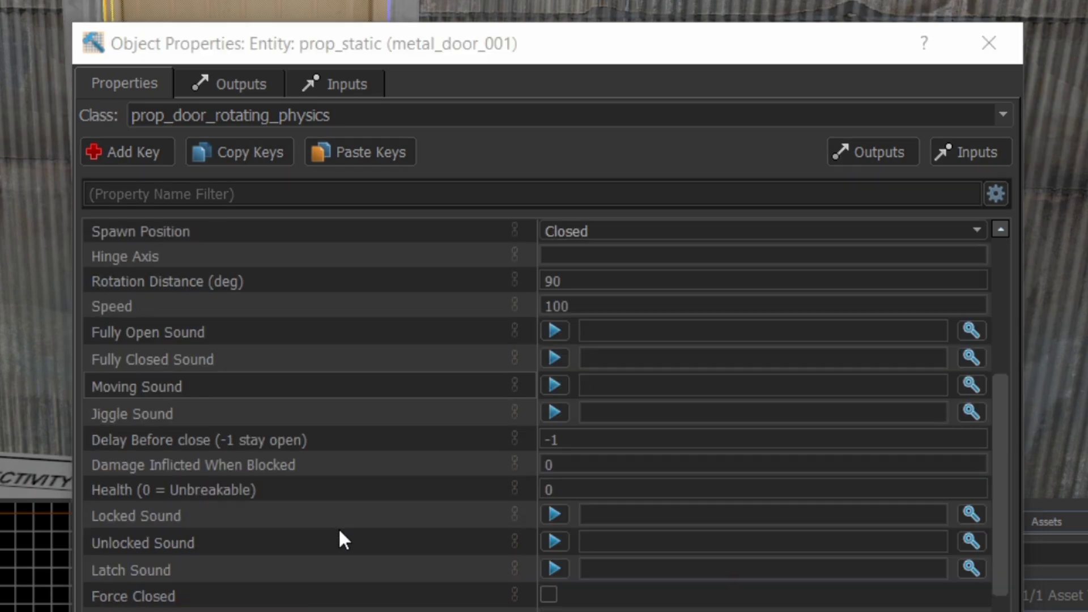
# Place a prop_dynamic entity on the floor in front of the door
pyautogui.click(98, 464)
pyautogui.click(91, 463)
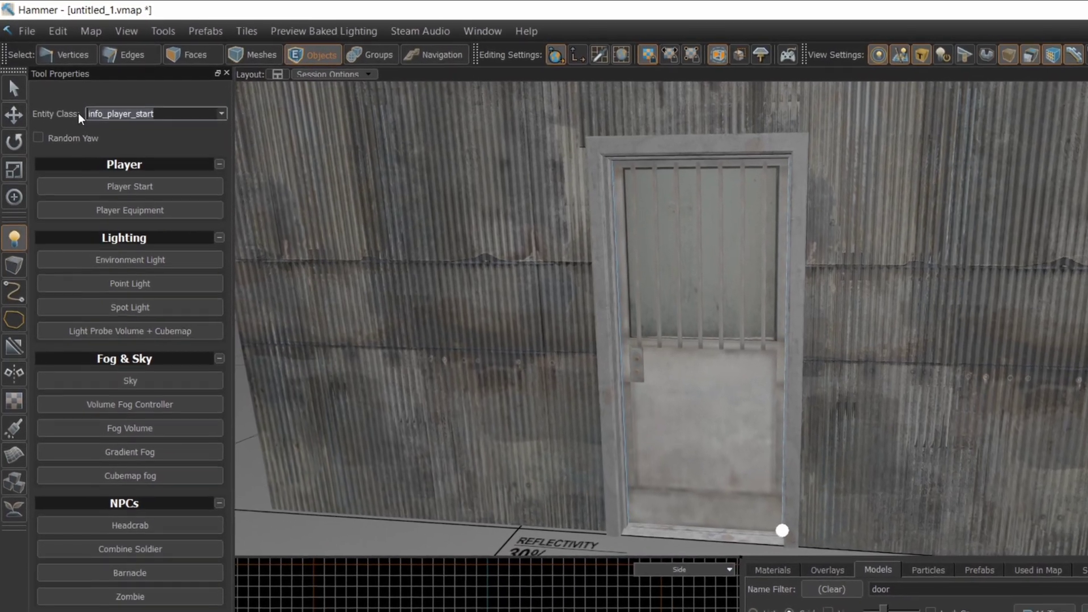
pyautogui.write('prop')
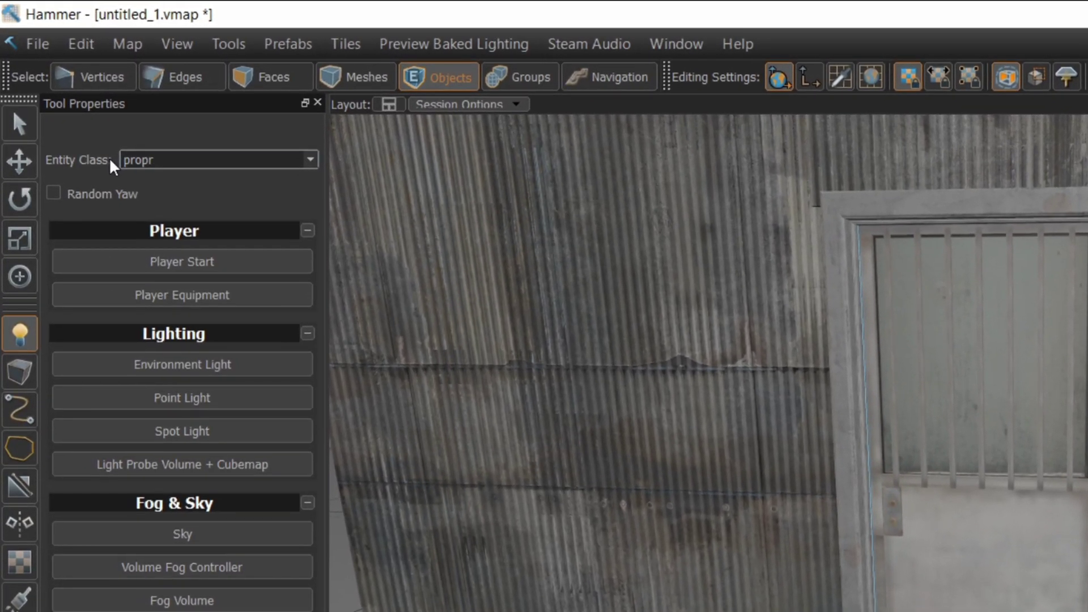
pyautogui.write('_dy')
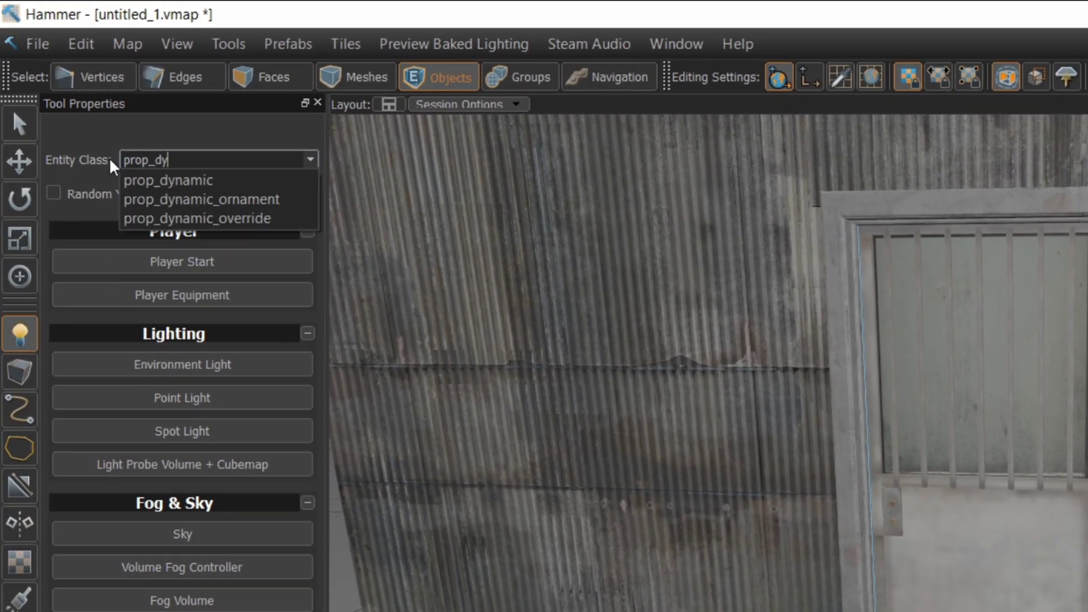
pyautogui.click(159, 179)
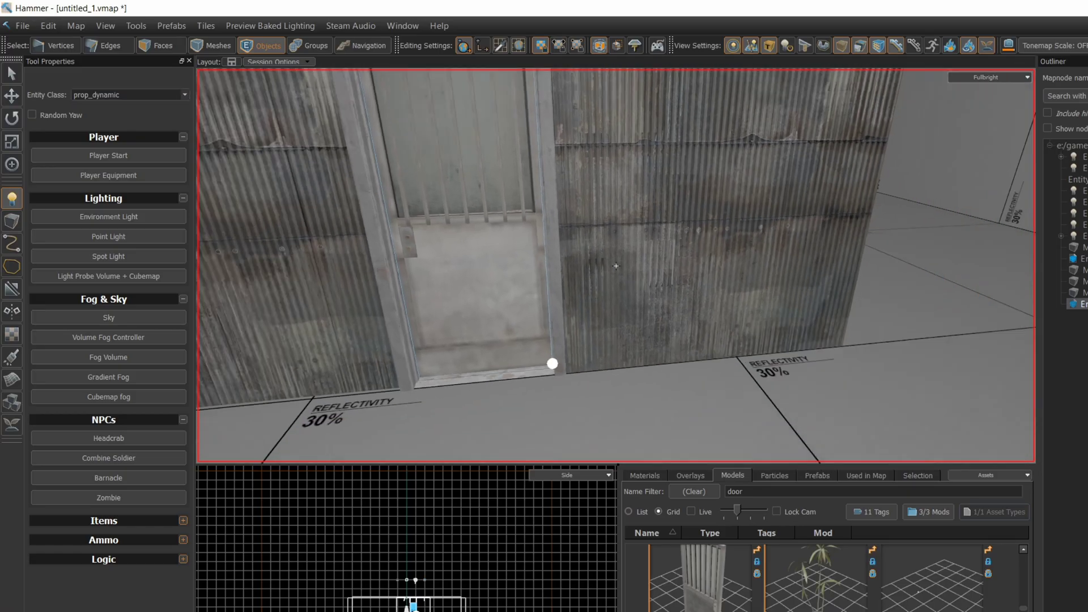
pyautogui.moveTo(617, 266); pyautogui.dragTo(502, 316, button='right')
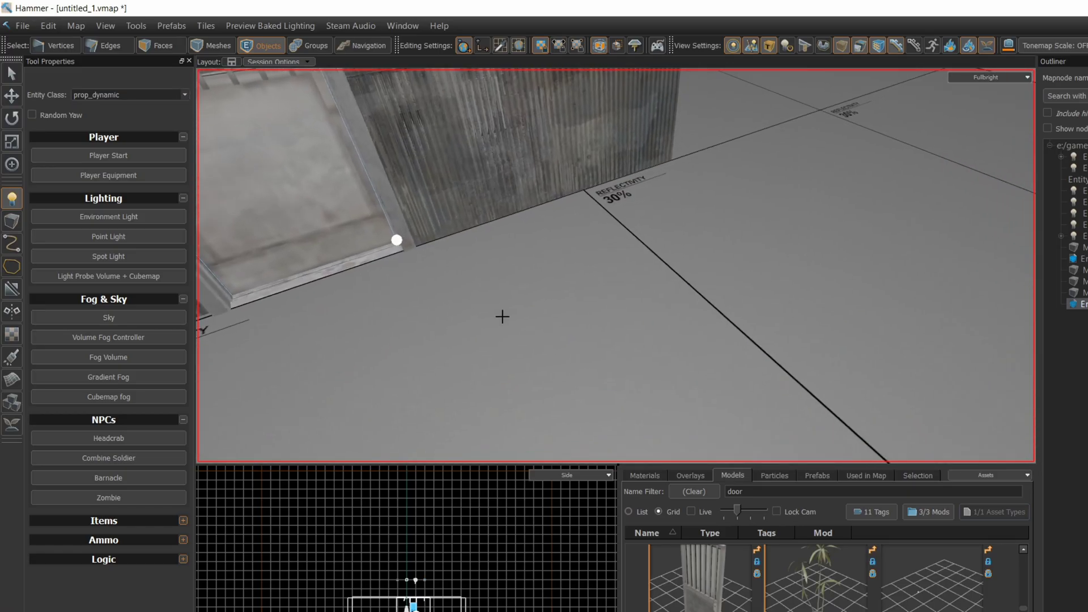
pyautogui.click(570, 333)
pyautogui.moveTo(569, 332); pyautogui.dragTo(616, 266, button='right')
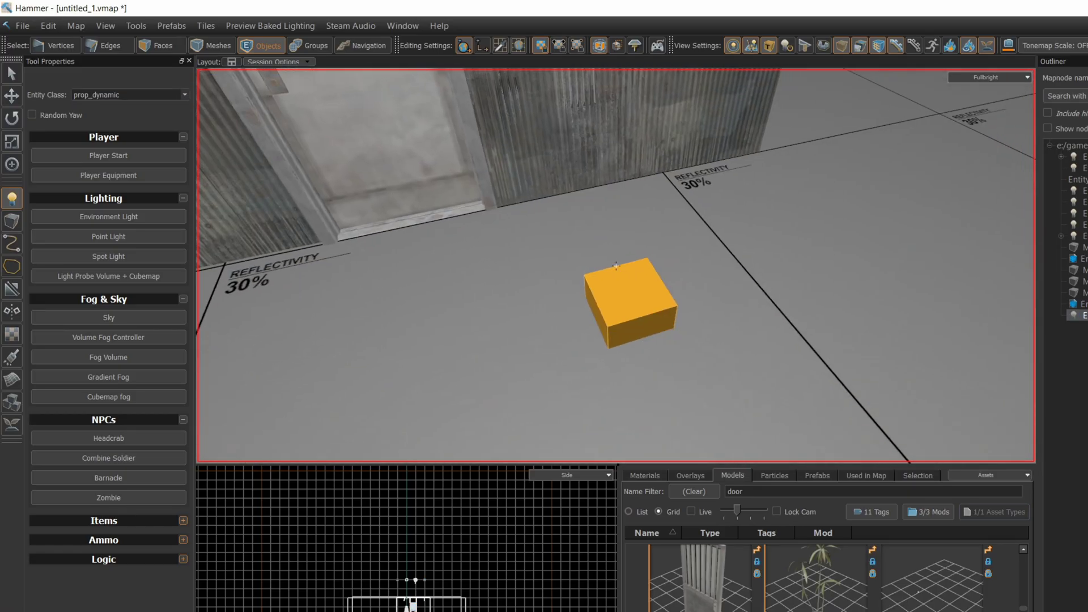
# Raise the prop_dynamic entity above the floor in front of the door
pyautogui.click(3, 94)
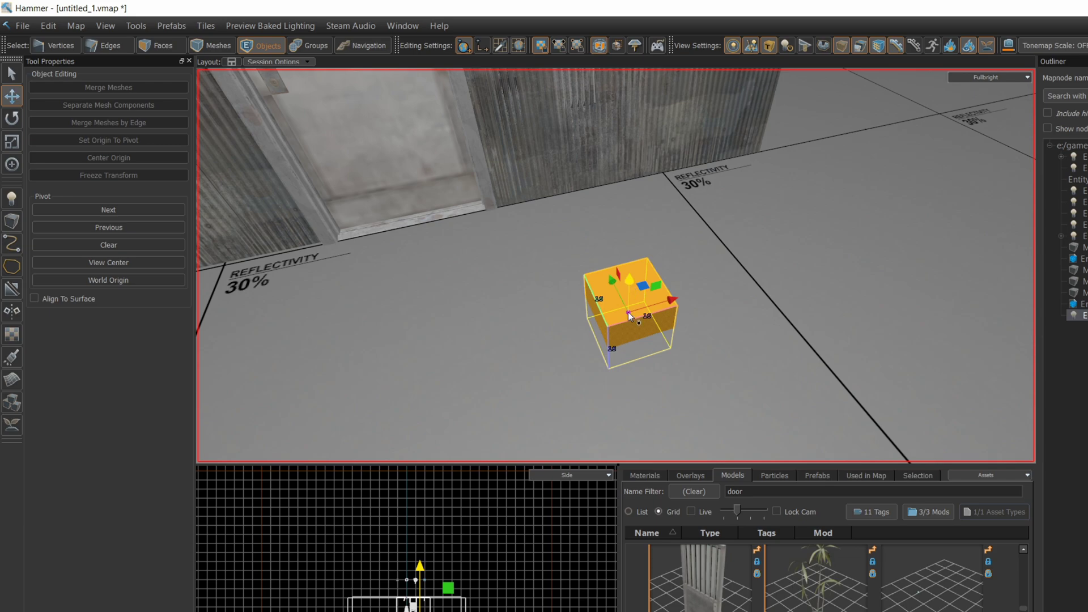
pyautogui.moveTo(629, 315); pyautogui.dragTo(635, 233)
# Set the raised prop_dynamic's world model to keycard_reader_001.vmdl and name the entity reader_A
pyautogui.doubleClick(634, 225)
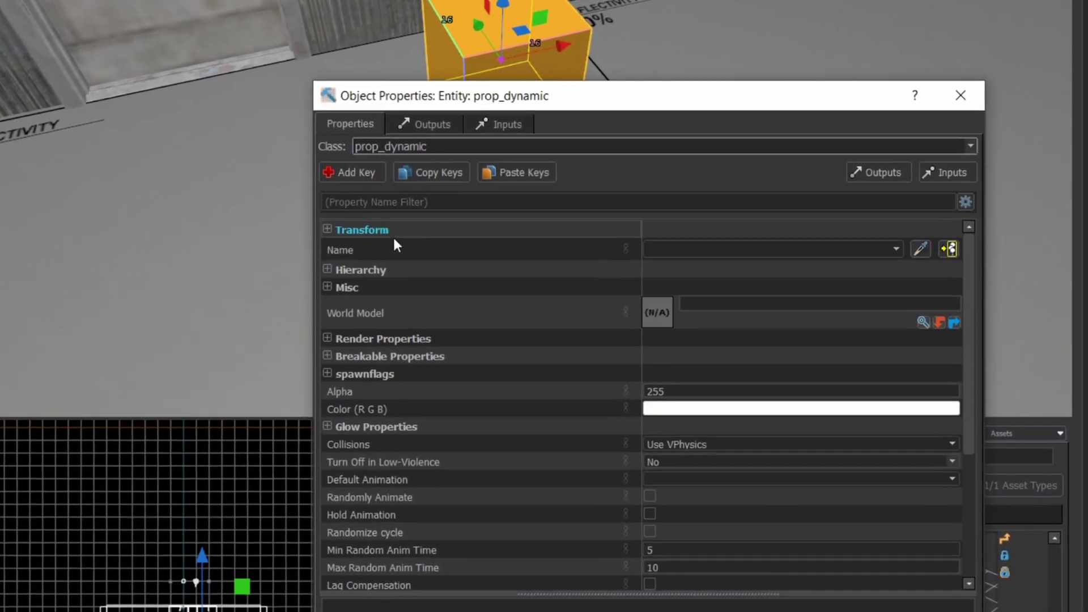
pyautogui.click(883, 382)
pyautogui.click(918, 302)
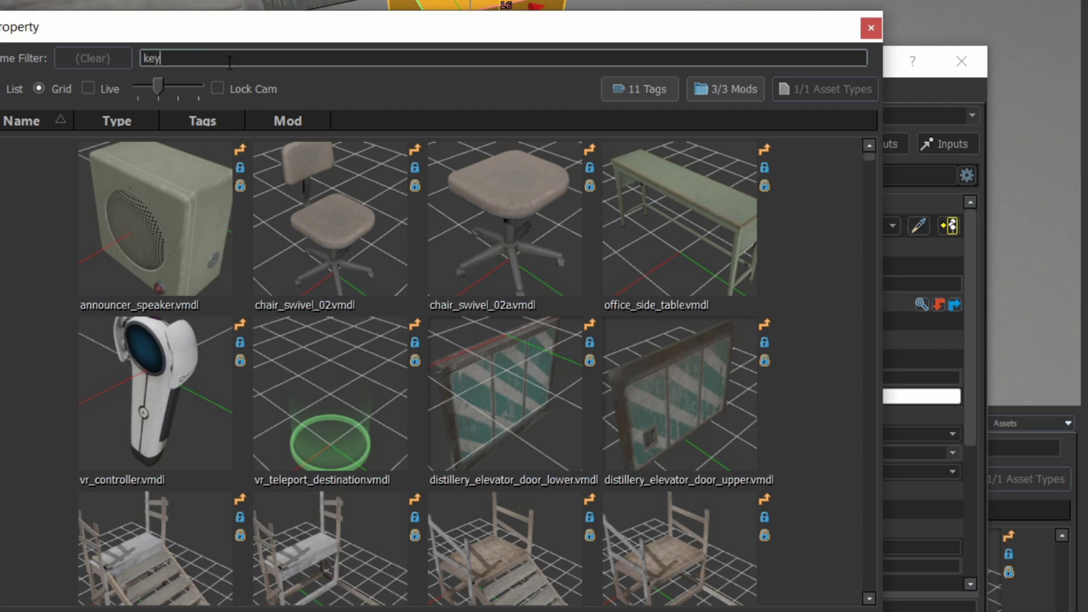
pyautogui.write('keycard')
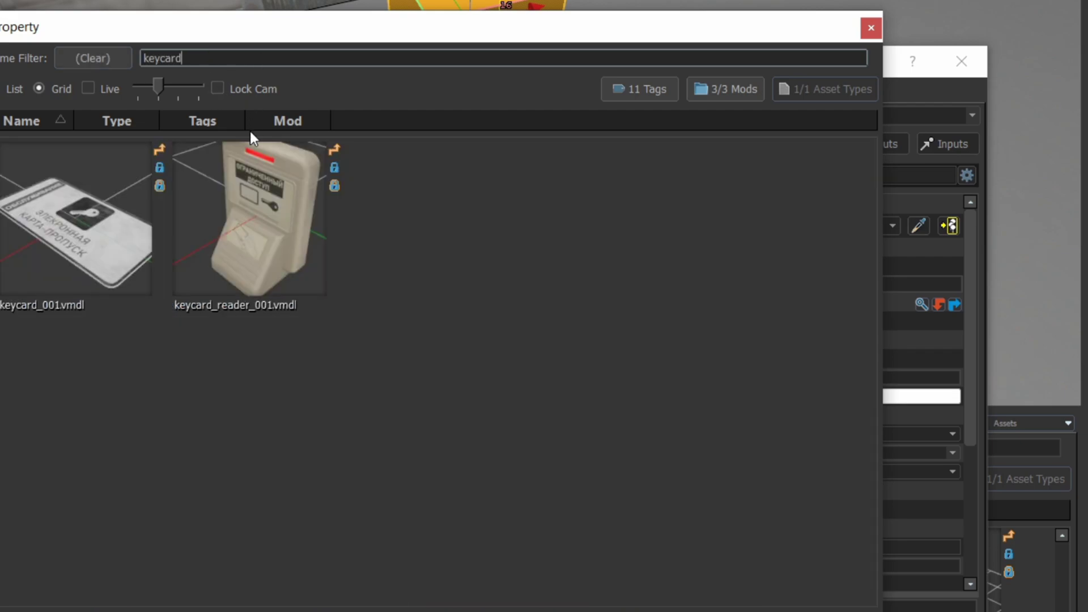
pyautogui.click(250, 172)
pyautogui.press('Return')
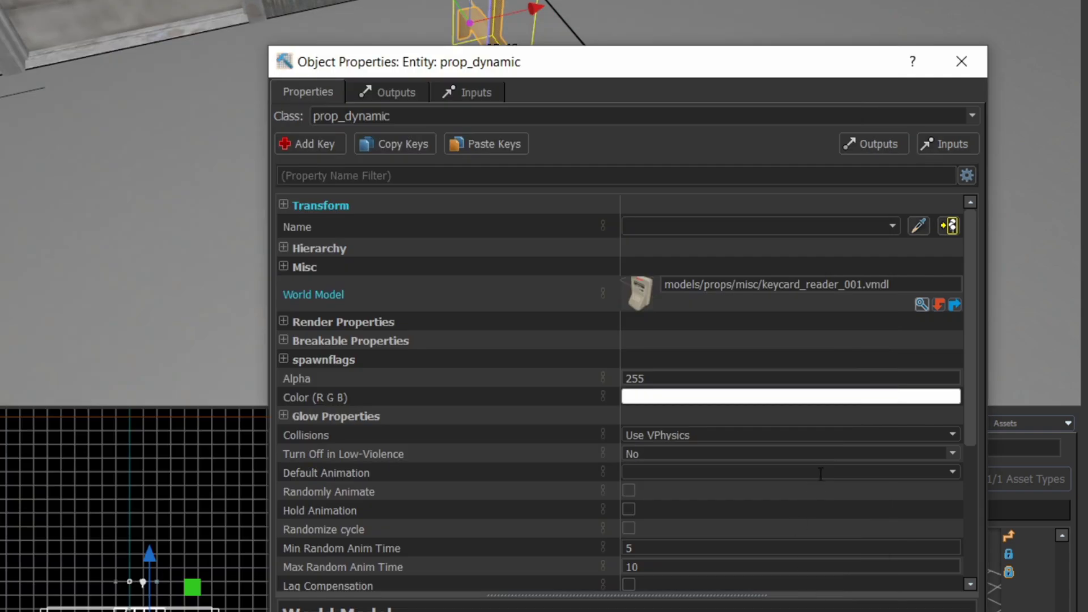
pyautogui.click(684, 226)
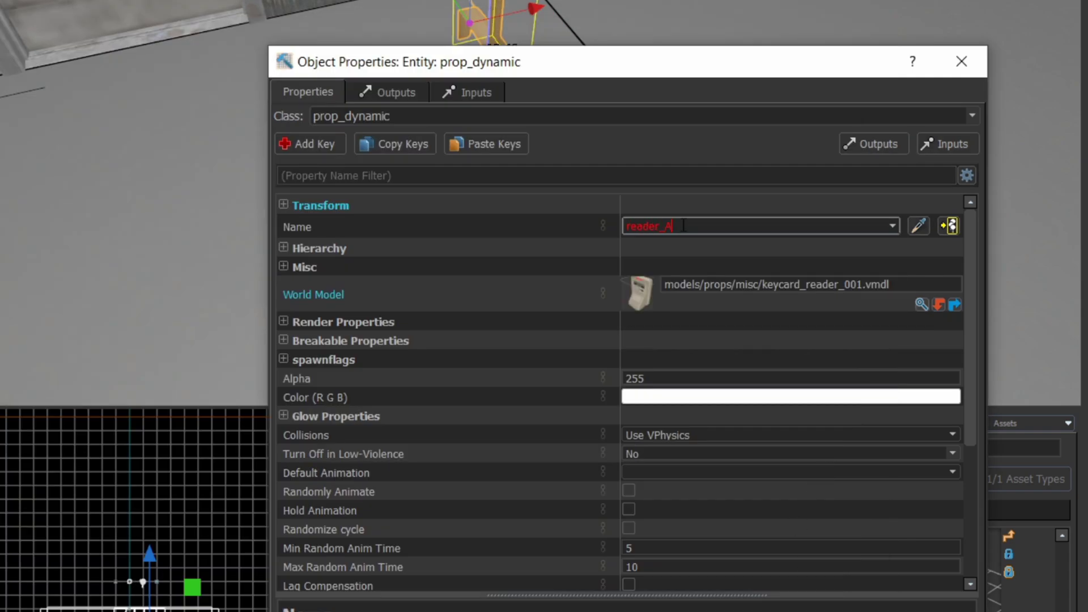
pyautogui.click(960, 63)
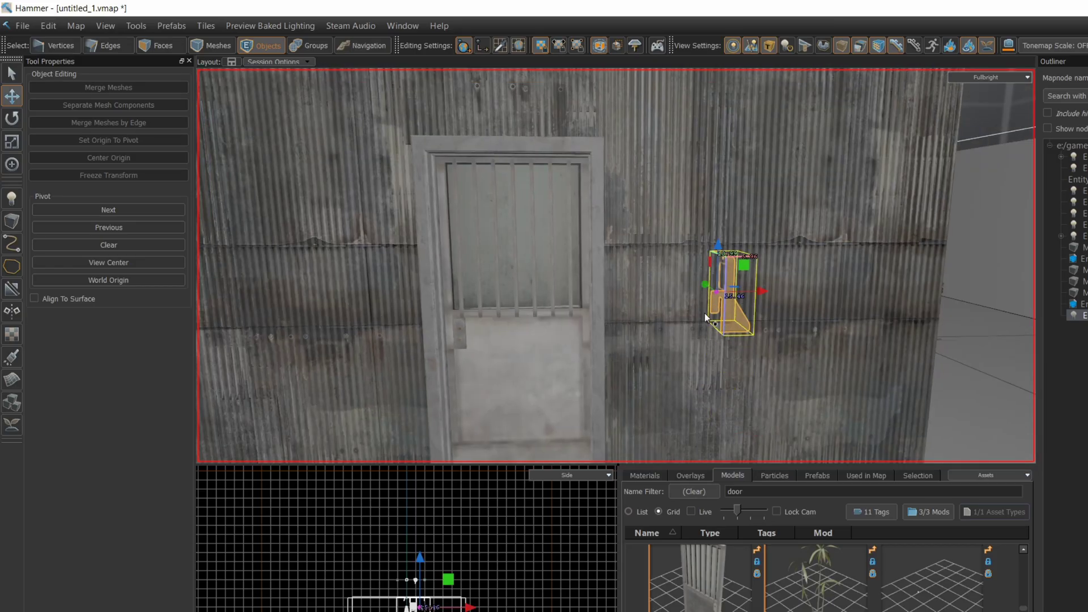
# Rotate the keycard reader to face outward and position it on the corrugated wall beside the door frame
pyautogui.press('e')
pyautogui.click(12, 96)
pyautogui.moveTo(716, 291); pyautogui.dragTo(648, 290)
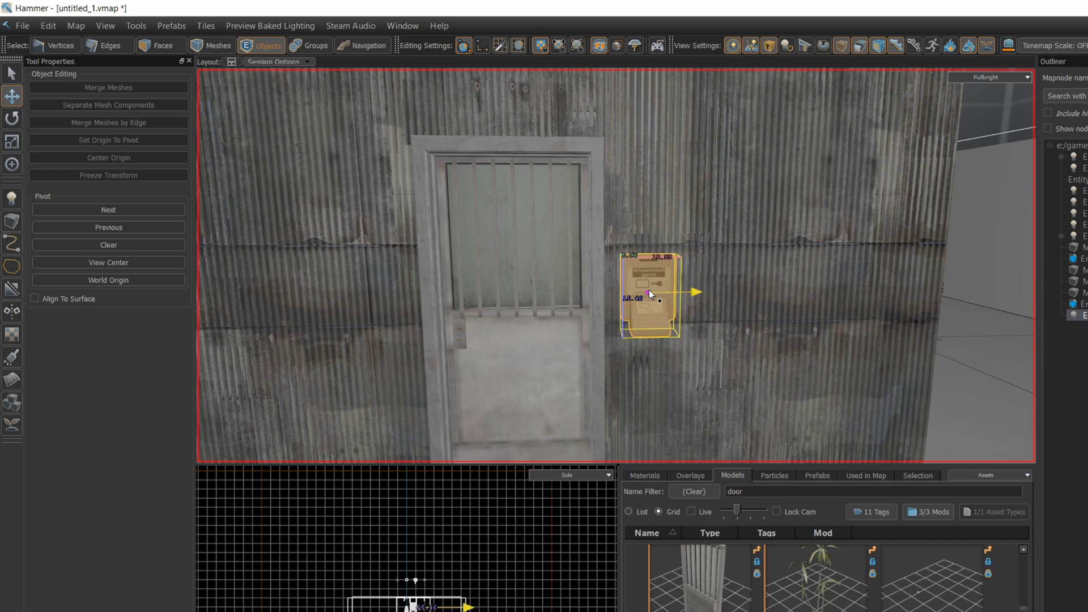
pyautogui.keyDown('alt'); pyautogui.moveTo(777, 357); pyautogui.dragTo(589, 318); pyautogui.keyUp('alt')
pyautogui.moveTo(578, 309); pyautogui.dragTo(661, 306)
pyautogui.moveTo(695, 307); pyautogui.dragTo(722, 441, button='right')
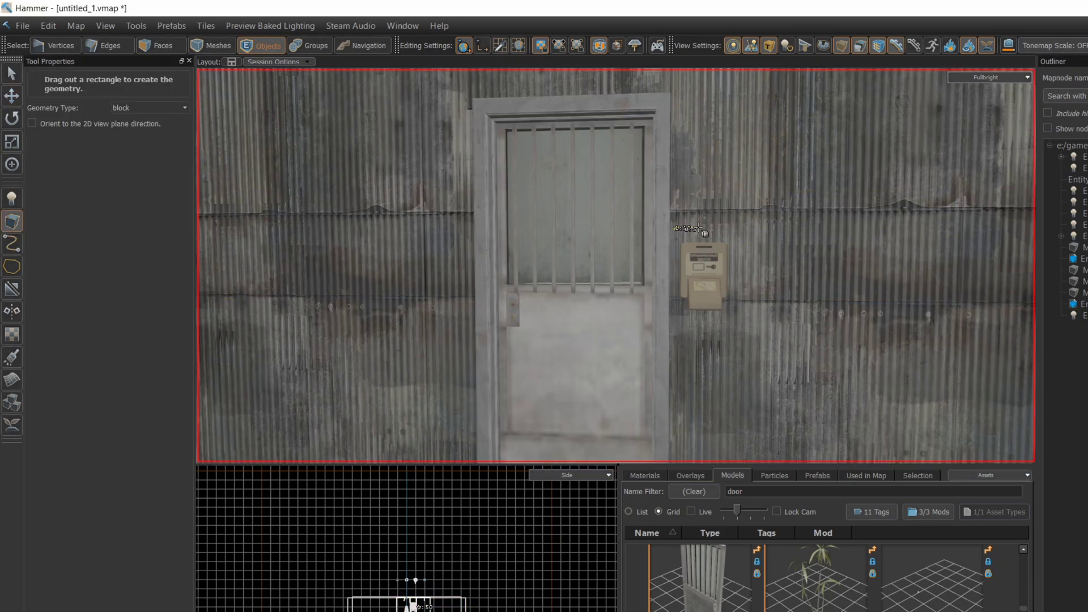
# Draw a thin block mesh on the wall near the keycard reader
pyautogui.moveTo(699, 228); pyautogui.dragTo(723, 220)
pyautogui.moveTo(734, 268); pyautogui.dragTo(752, 406, button='right')
pyautogui.press('Return')
pyautogui.moveTo(703, 425); pyautogui.dragTo(725, 425)
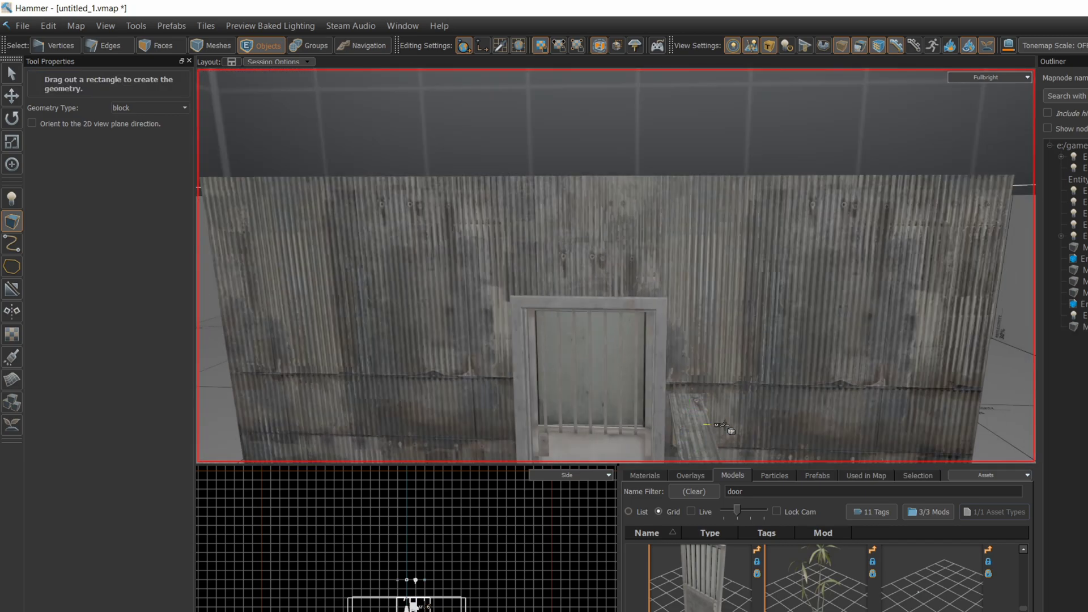
# Open the new block mesh's object properties and tie it to a trigger_multiple entity
pyautogui.moveTo(724, 425); pyautogui.dragTo(726, 471, button='right')
pyautogui.click(11, 74)
pyautogui.click(691, 395)
pyautogui.rightClick(699, 404)
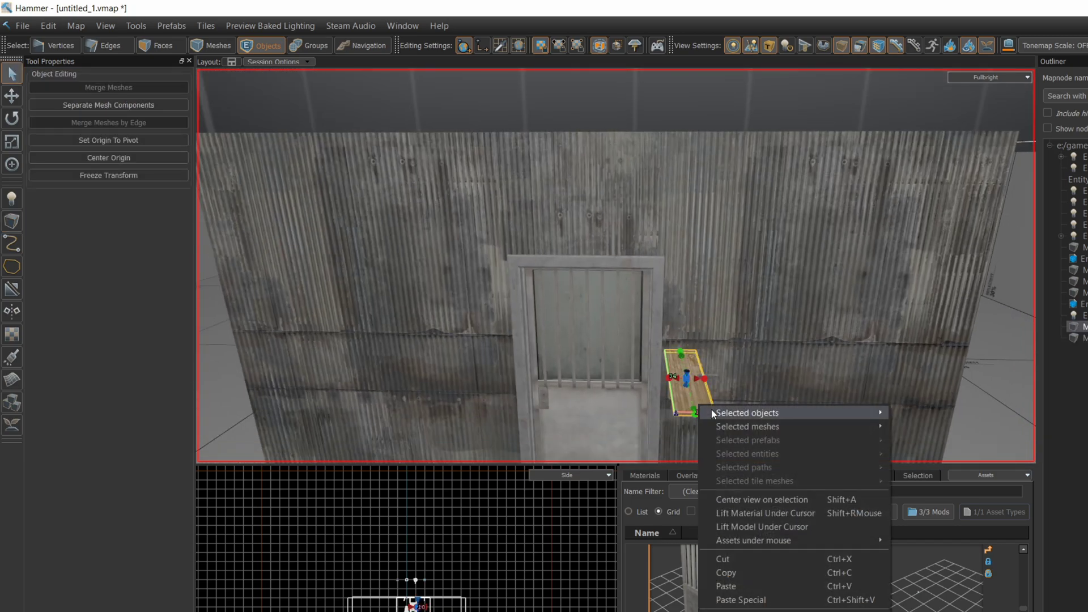
pyautogui.moveTo(823, 414)
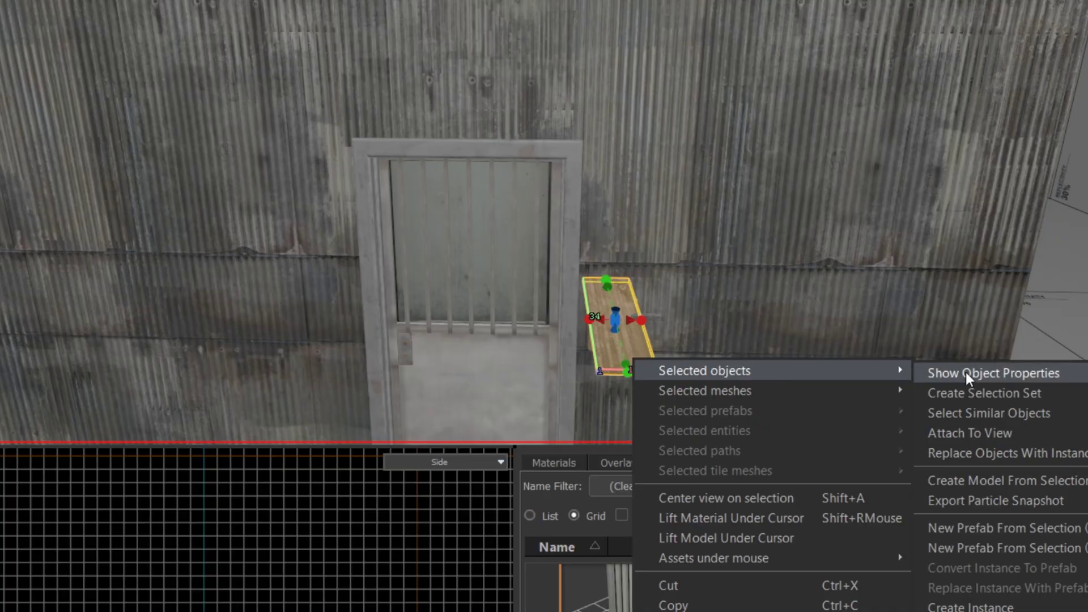
pyautogui.click(966, 371)
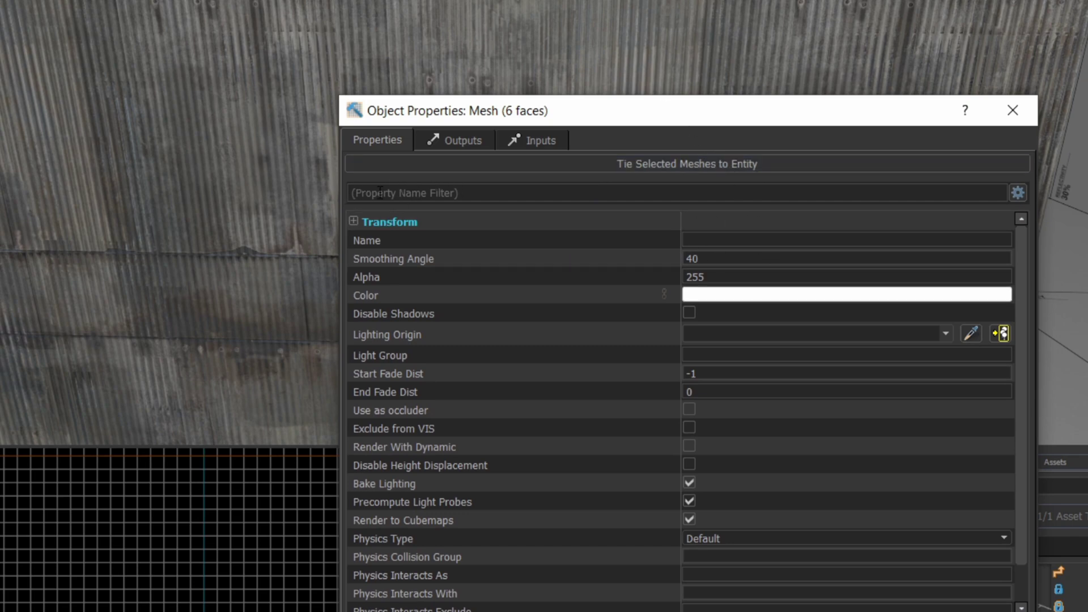
pyautogui.click(447, 170)
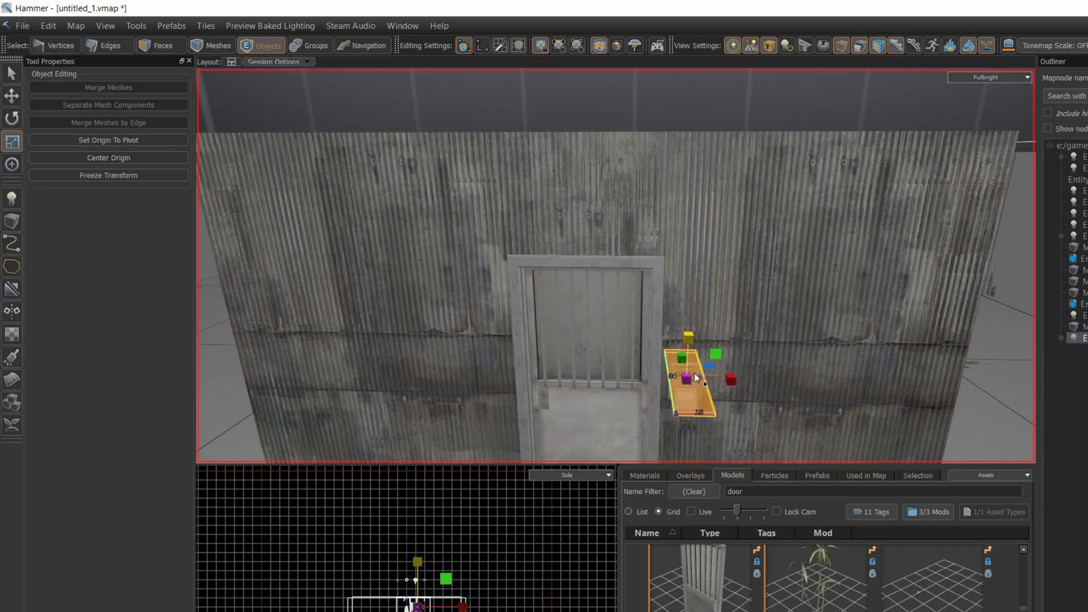
# Scale and move the trigger volume to about 9.6 by 5.5 by 5 units over the upper part of the keycard reader
pyautogui.moveTo(687, 379); pyautogui.dragTo(686, 394)
pyautogui.moveTo(685, 394); pyautogui.dragTo(714, 391, button='right')
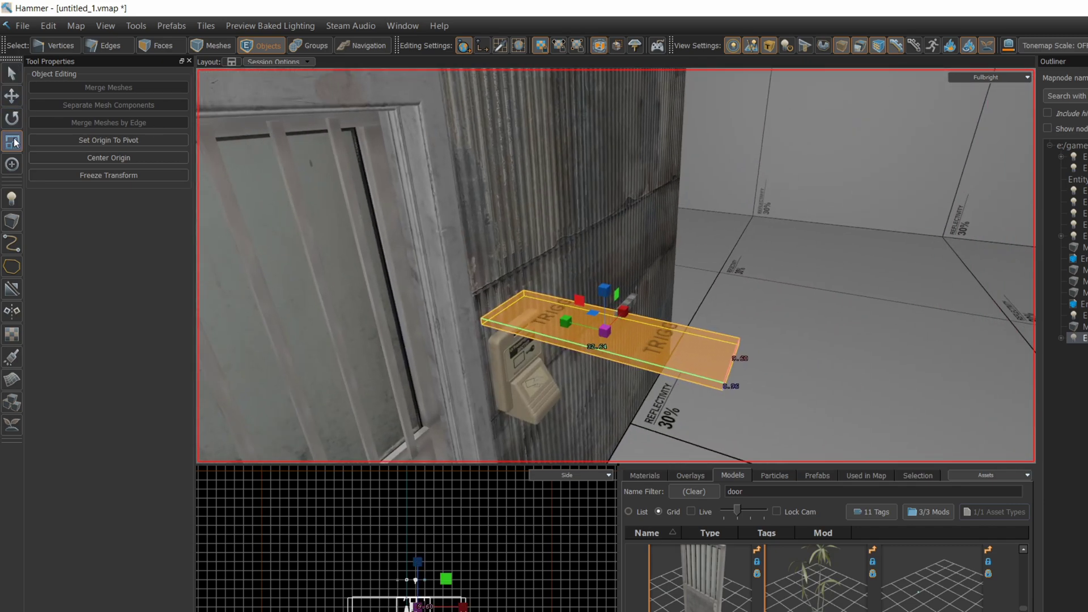
pyautogui.moveTo(604, 290); pyautogui.dragTo(601, 118)
pyautogui.moveTo(566, 322); pyautogui.dragTo(599, 330)
pyautogui.moveTo(600, 330); pyautogui.dragTo(637, 168, button='right')
pyautogui.press('t')
pyautogui.moveTo(652, 218); pyautogui.dragTo(662, 244)
pyautogui.moveTo(662, 243); pyautogui.dragTo(616, 266, button='right')
pyautogui.moveTo(574, 311); pyautogui.dragTo(541, 306)
pyautogui.moveTo(687, 352); pyautogui.dragTo(593, 199, button='right')
pyautogui.moveTo(594, 199); pyautogui.dragTo(609, 257)
pyautogui.moveTo(609, 258); pyautogui.dragTo(764, 342, button='right')
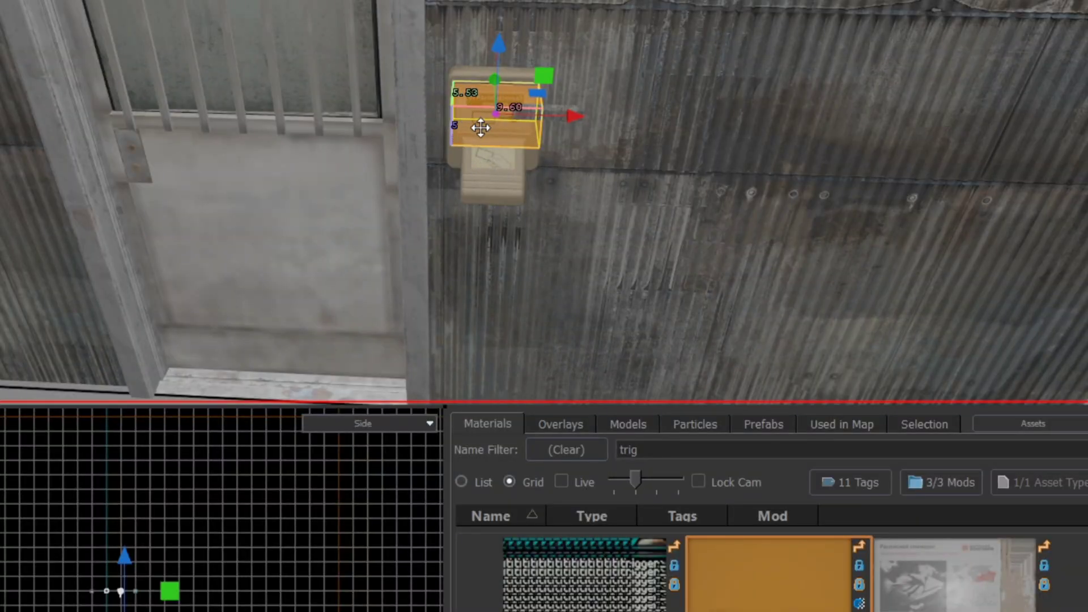
# Open the trigger_multiple's object properties and expand its spawnflags
pyautogui.doubleClick(481, 128)
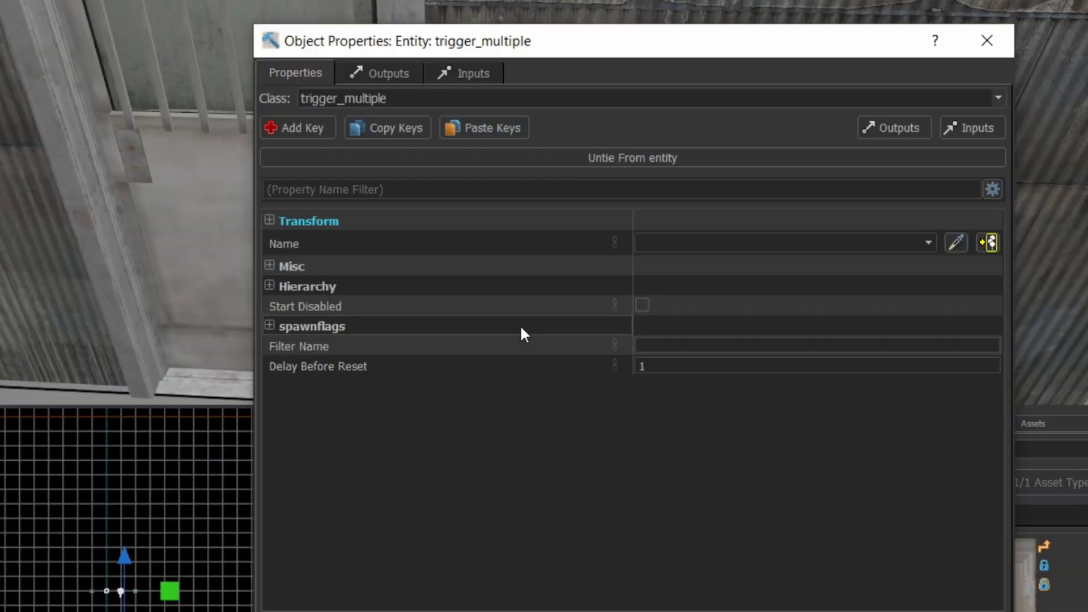
pyautogui.click(270, 325)
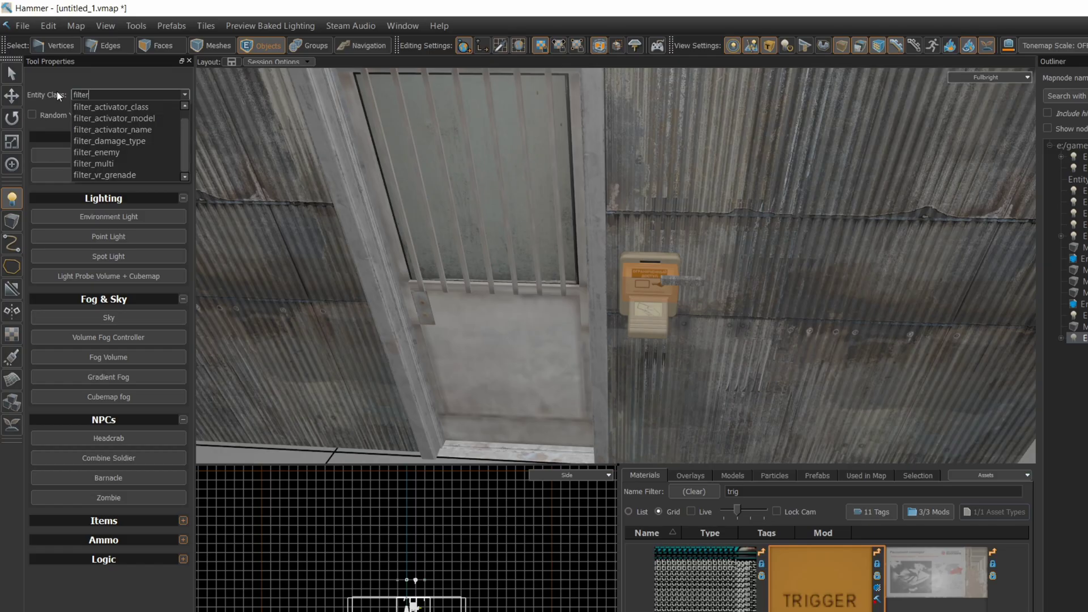
# Place a filter_activator_name entity on the wall beside the keycard reader and move it higher up
pyautogui.click(111, 130)
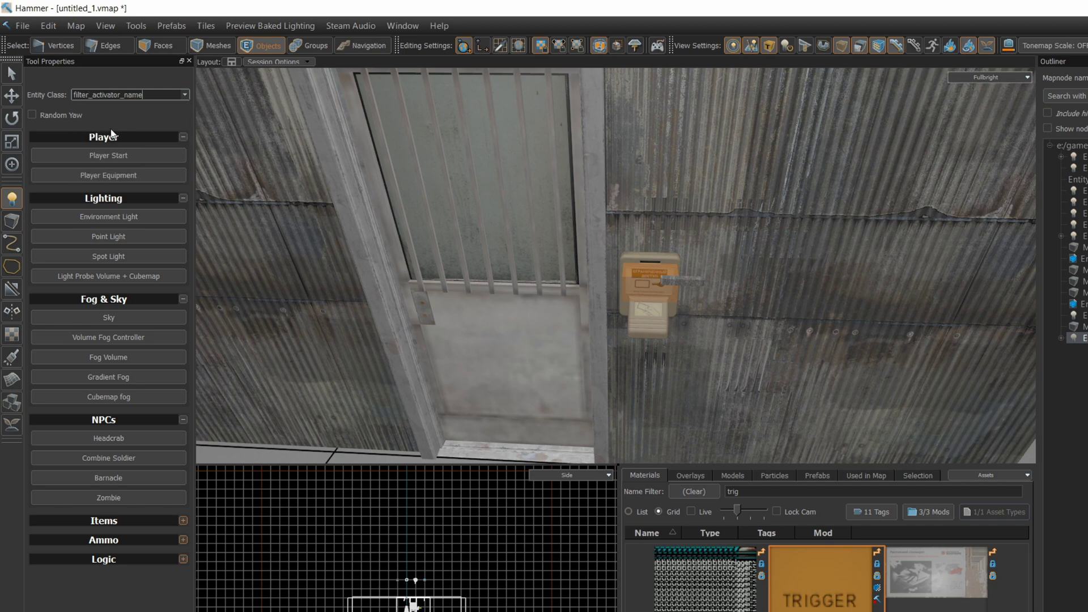
pyautogui.click(811, 308)
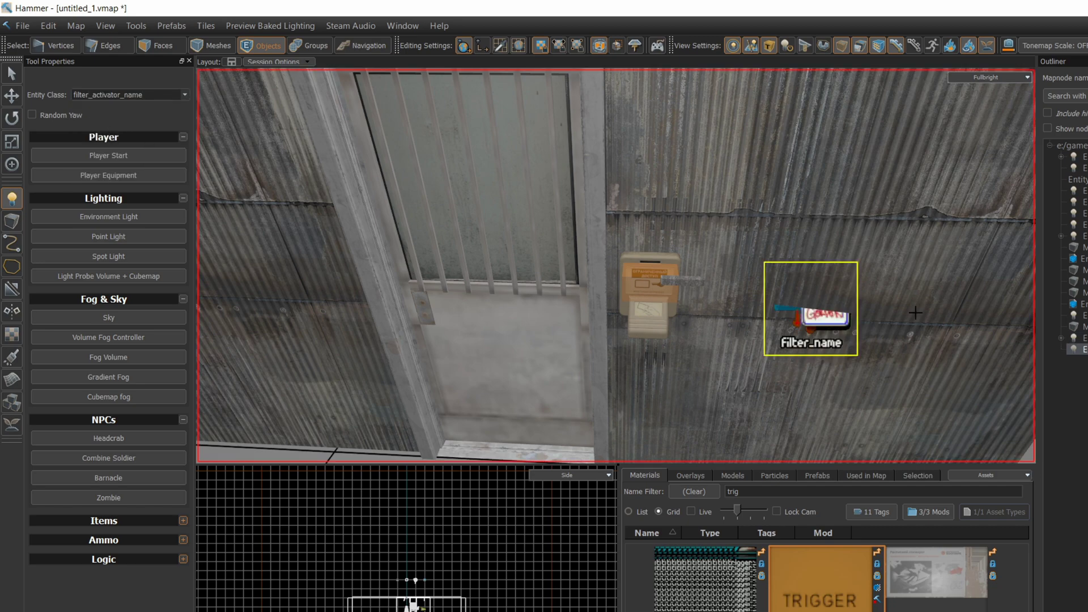
pyautogui.click(14, 96)
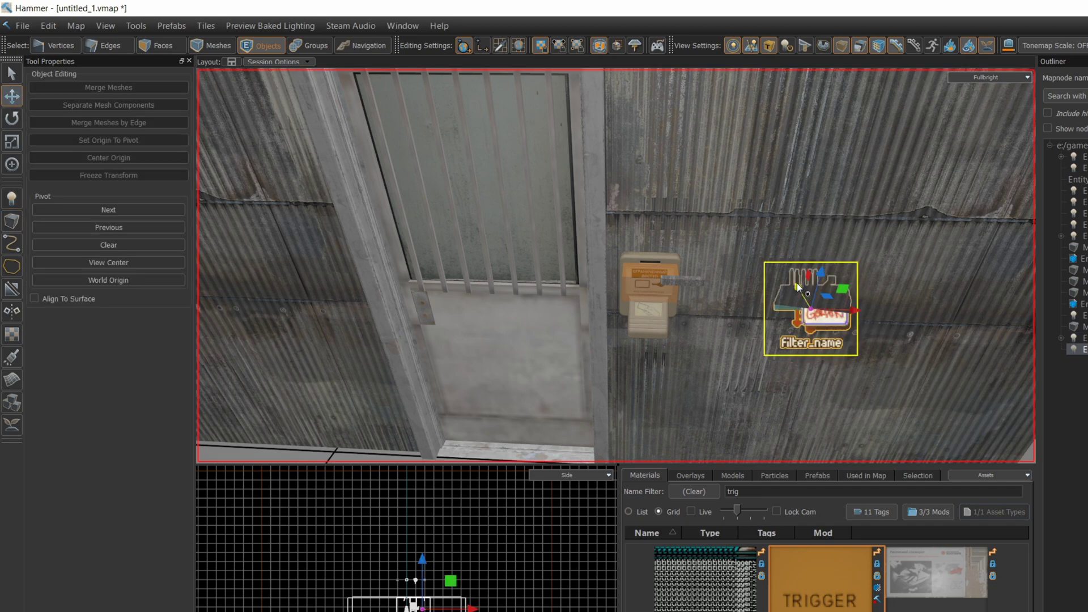
pyautogui.moveTo(797, 283)
pyautogui.mouseDown()
pyautogui.moveTo(803, 309)
pyautogui.moveTo(855, 333)
pyautogui.moveTo(906, 208)
pyautogui.moveTo(863, 198)
pyautogui.mouseUp()
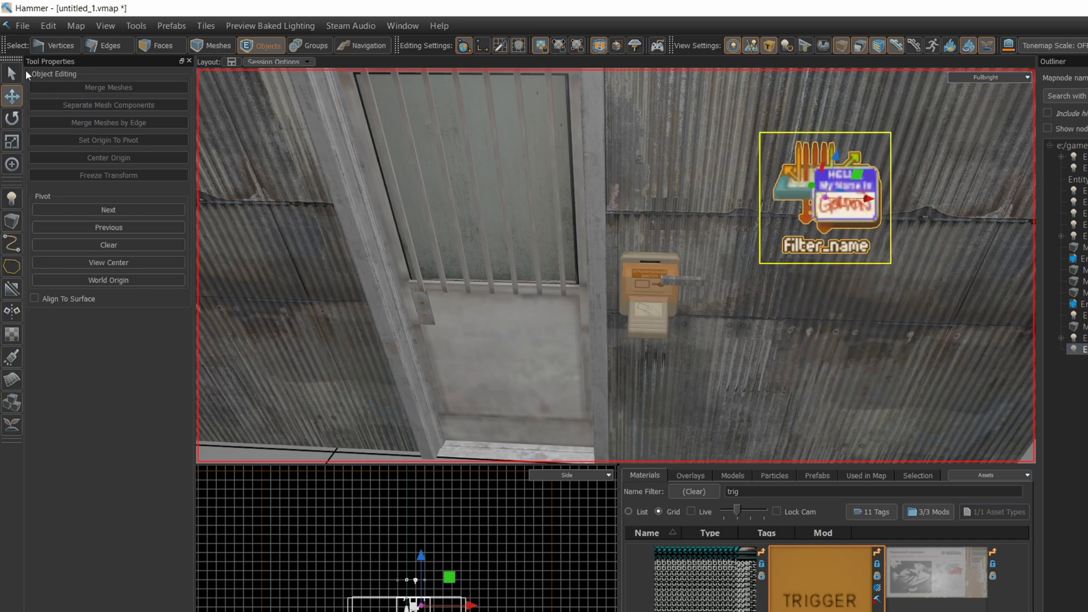
# Name the filter entity filter_A and set its Filter Name to key_A
pyautogui.click(5, 72)
pyautogui.doubleClick(785, 187)
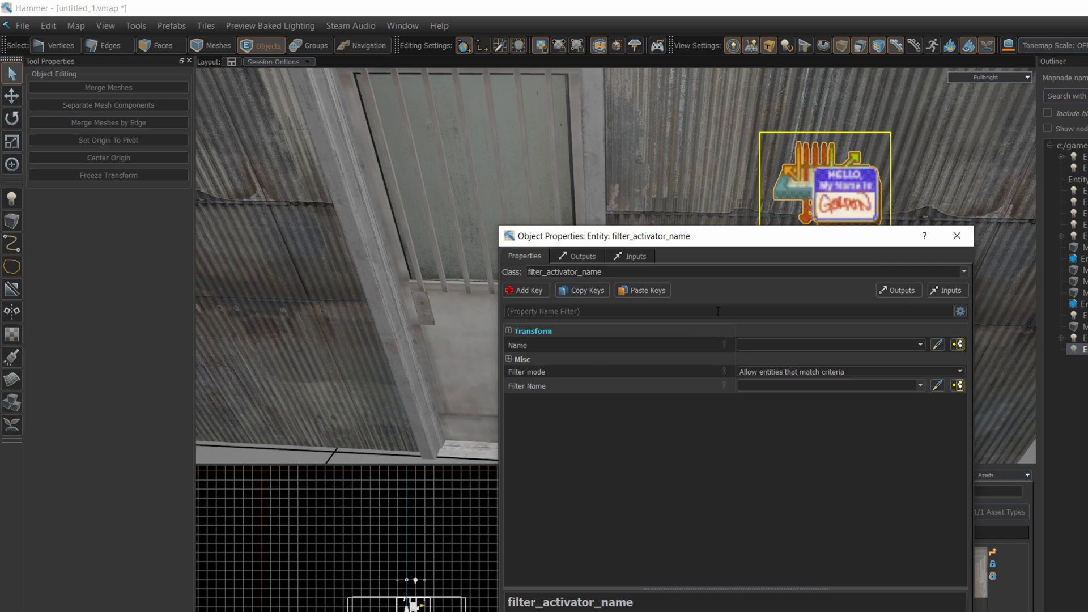
pyautogui.click(774, 346)
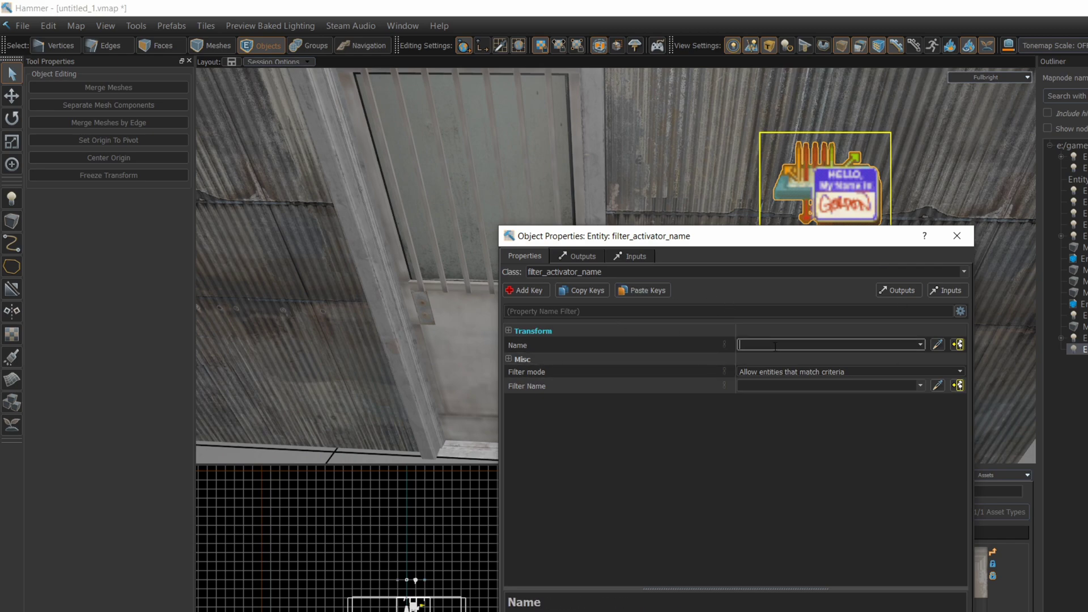
pyautogui.write('filter_A')
pyautogui.press('Return')
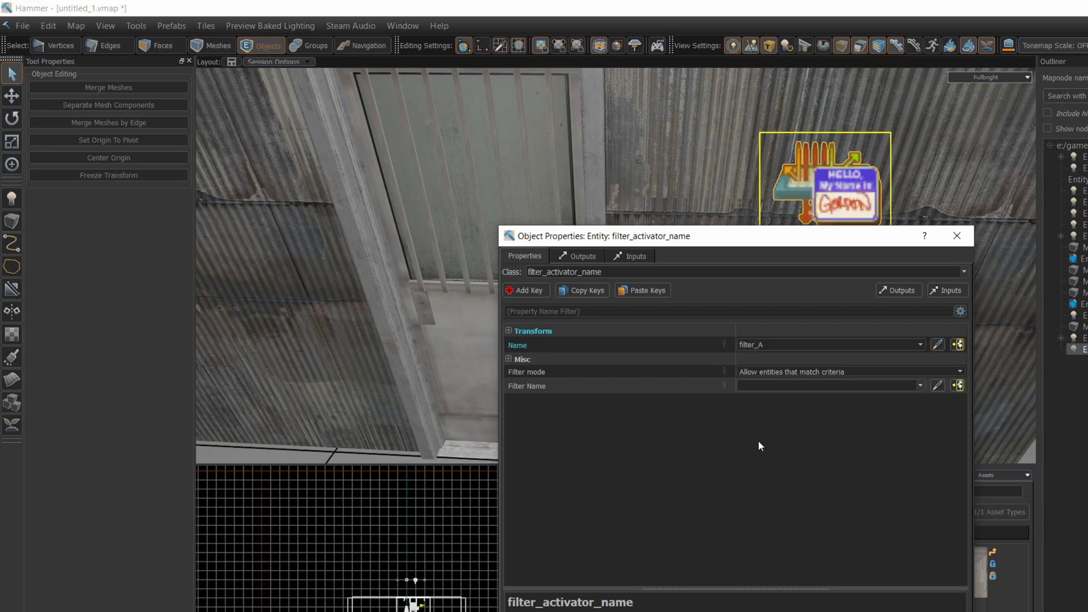
pyautogui.click(788, 386)
pyautogui.write('key_A')
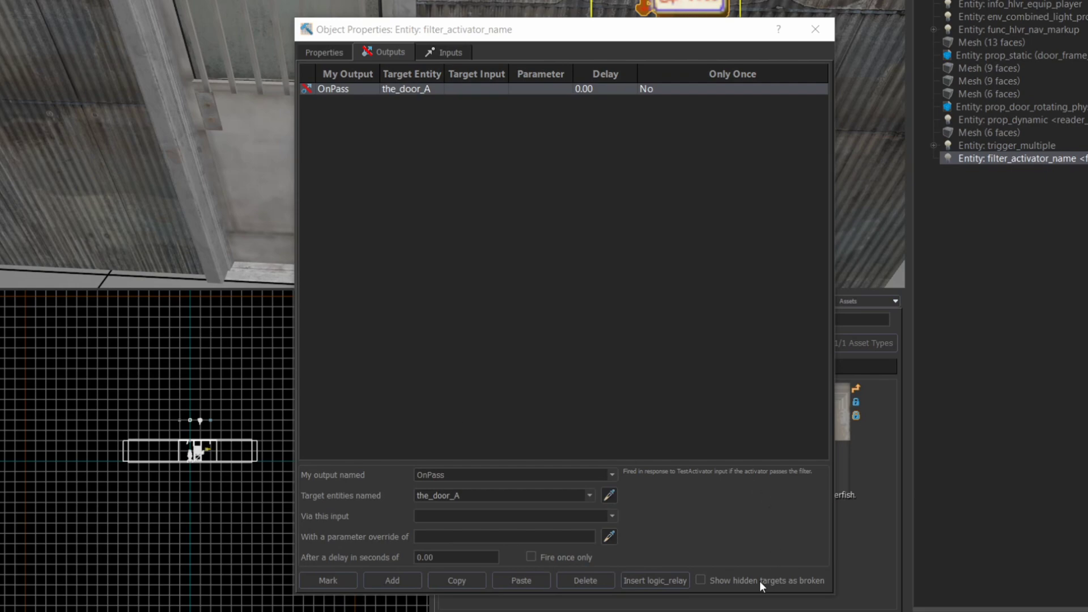
# Set the filter's OnPass output for the_door_A to fire the Unlock input
pyautogui.click(585, 517)
pyautogui.write('unlo')
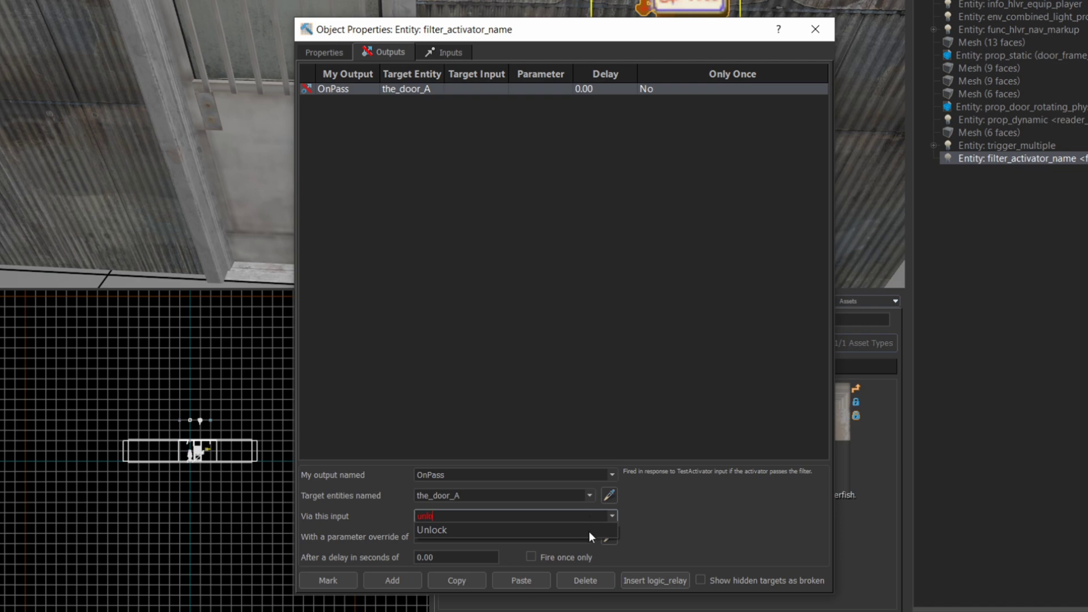
pyautogui.click(589, 532)
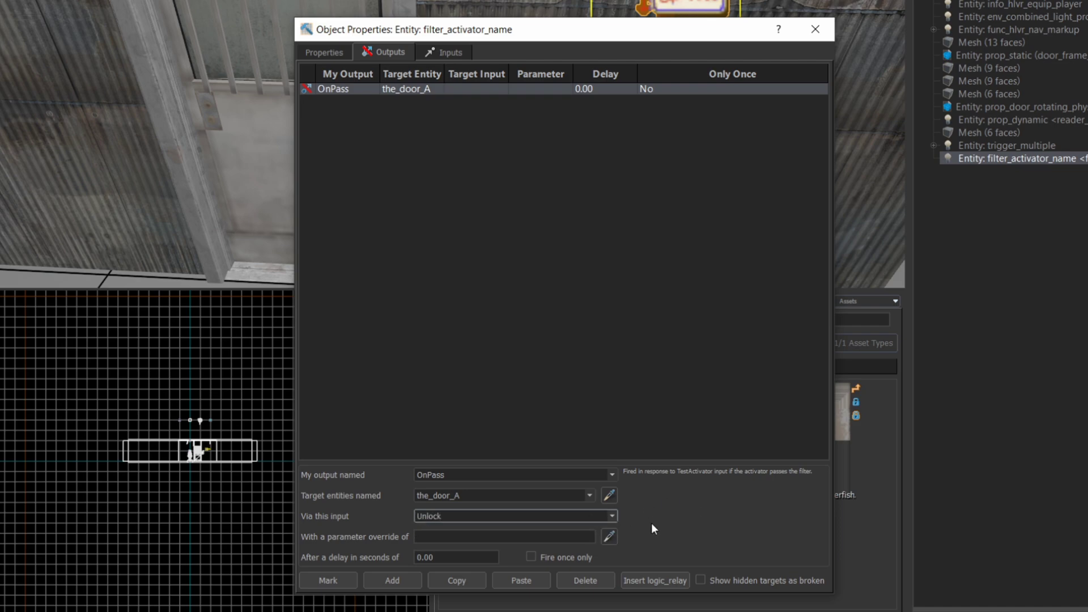
# Add a second OnPass output to the filter, targeting key_A via the skin input with a parameter override of 1
pyautogui.click(399, 577)
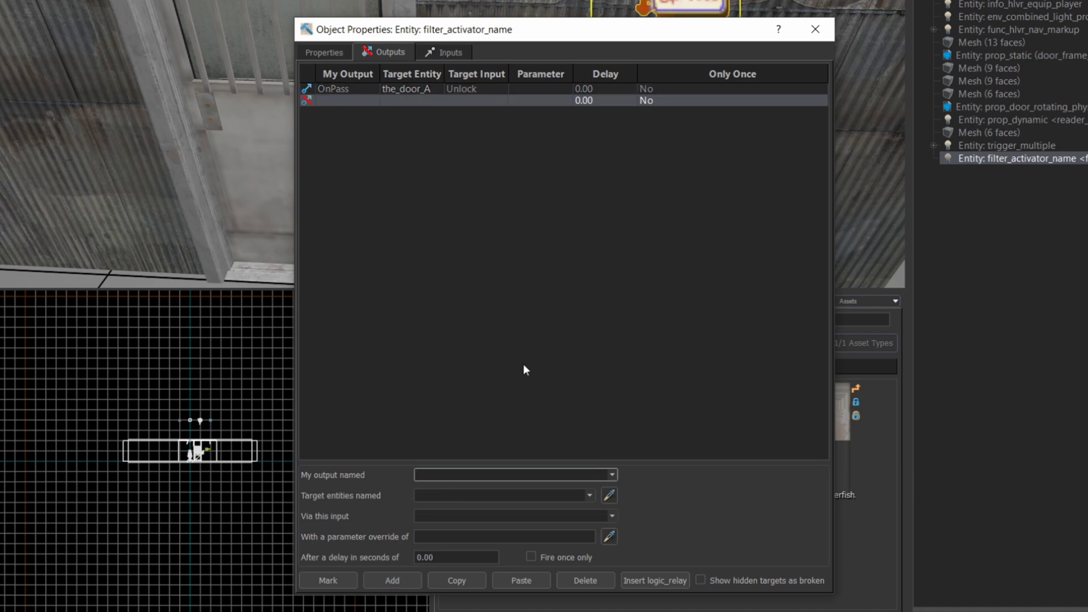
pyautogui.click(612, 475)
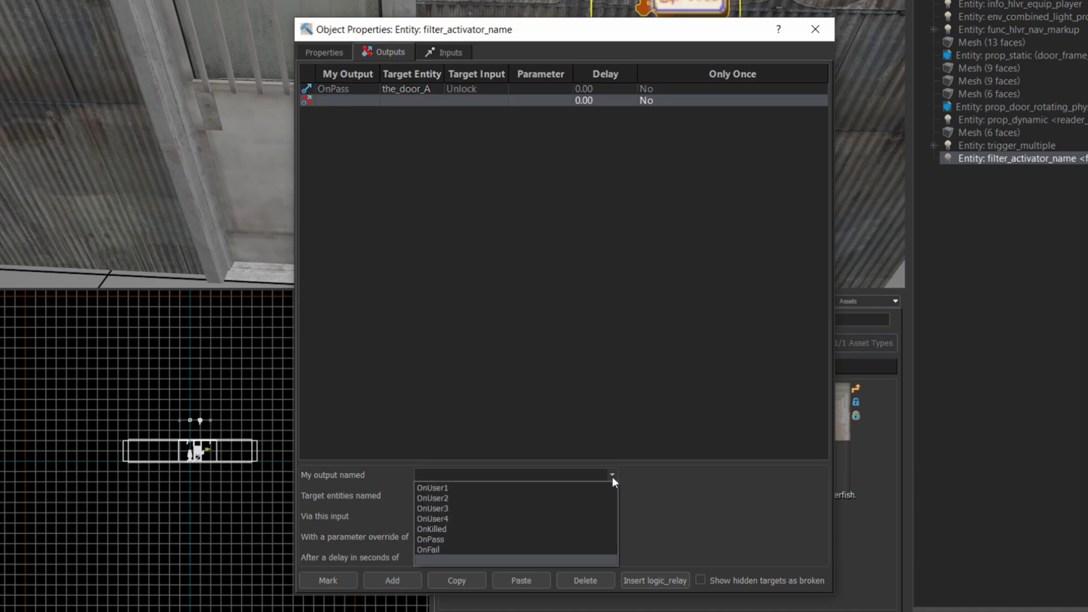
pyautogui.click(485, 541)
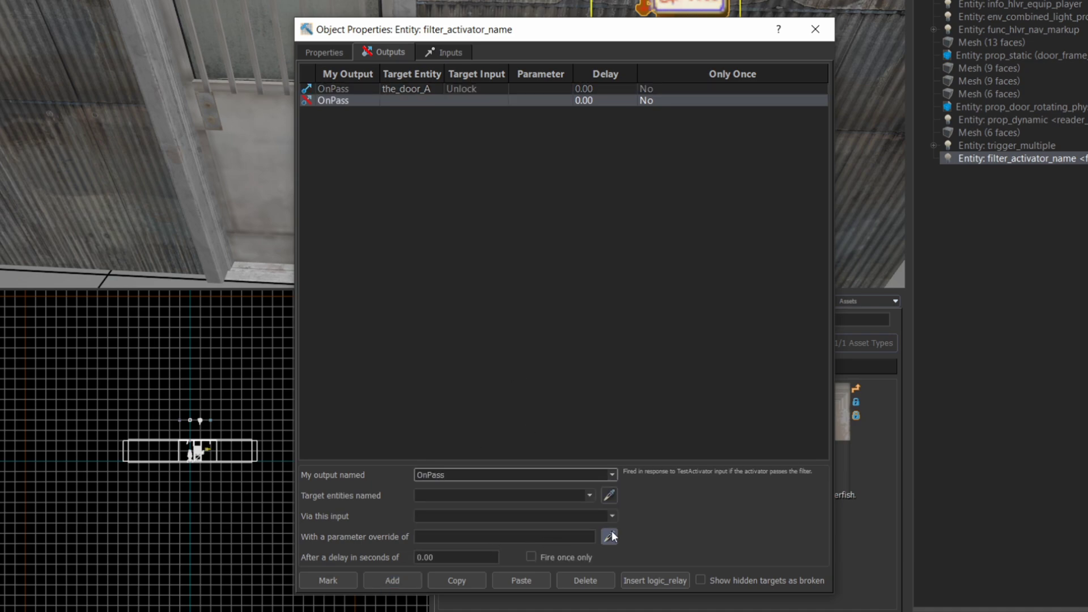
pyautogui.click(518, 495)
pyautogui.write('key_A')
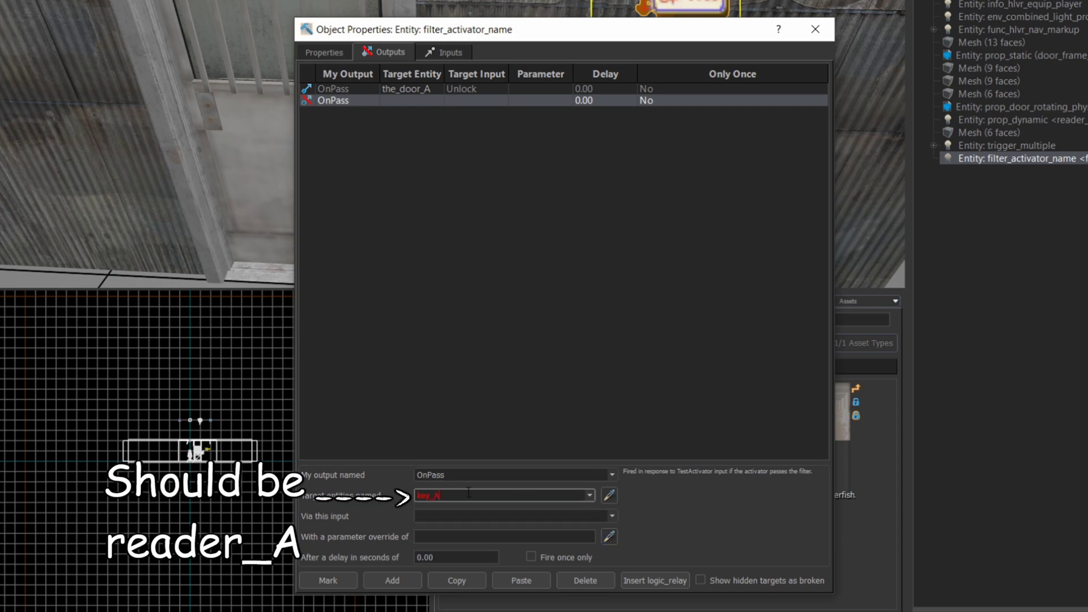
pyautogui.click(495, 517)
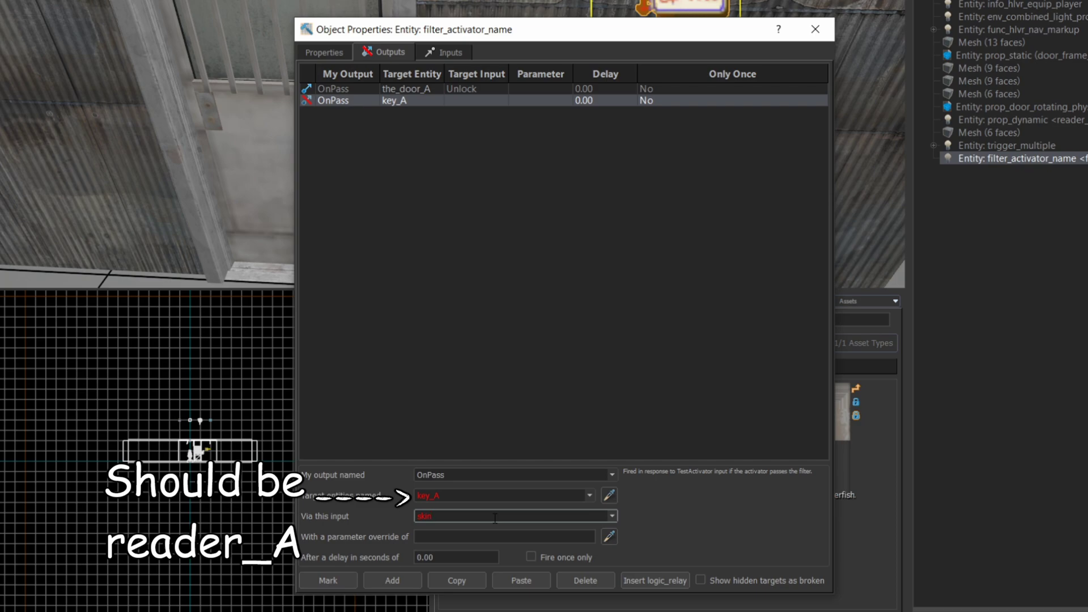
pyautogui.write('skin')
pyautogui.click(493, 537)
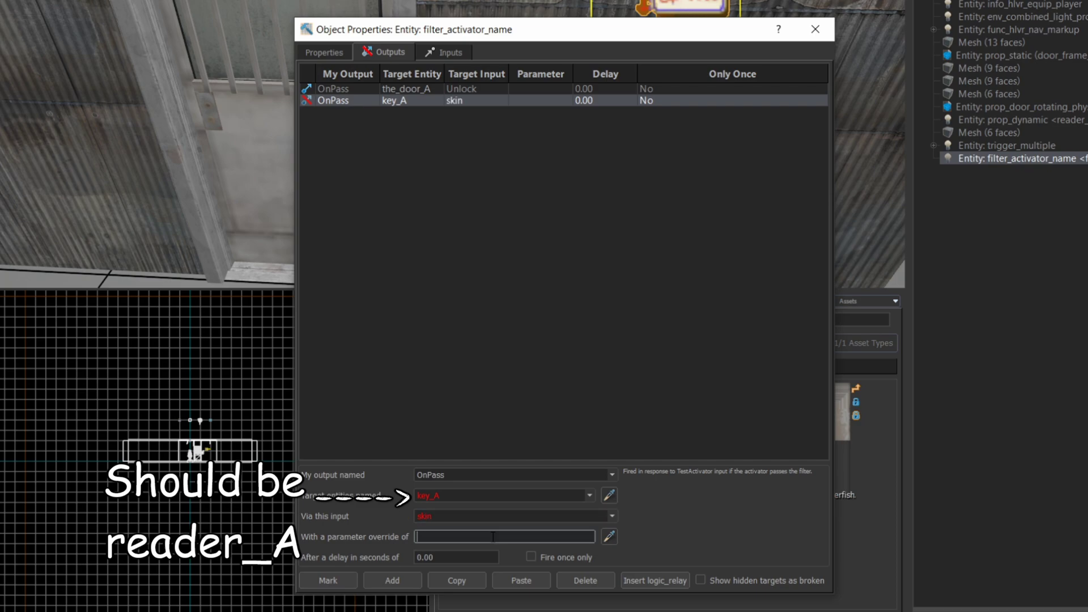
pyautogui.write('1')
pyautogui.click(708, 525)
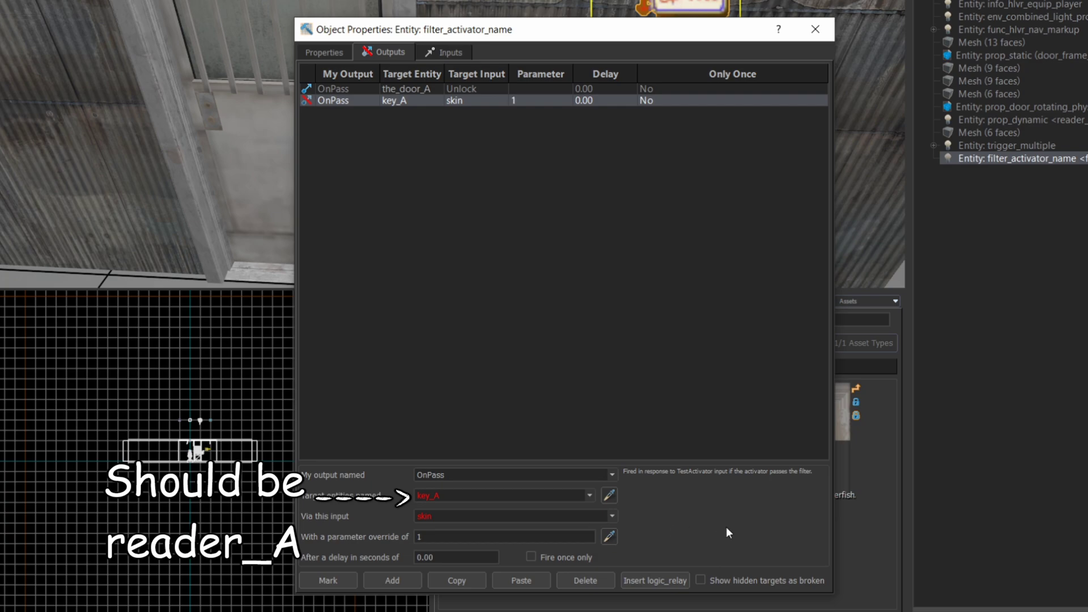
# Add an output named OnStartTouch to the trigger_multiple on the keycard reader
pyautogui.click(820, 31)
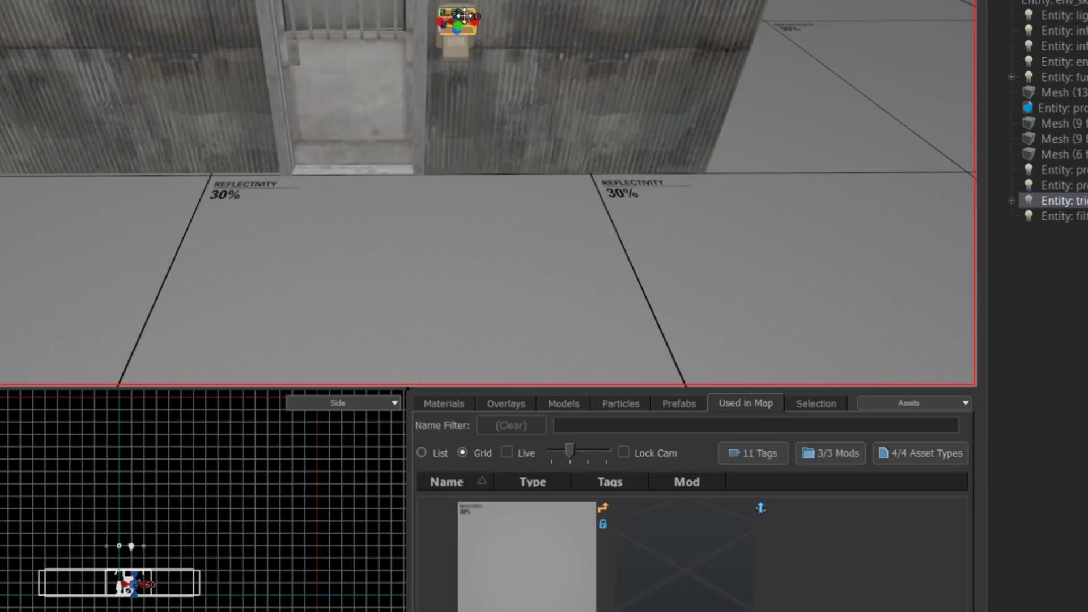
pyautogui.doubleClick(464, 16)
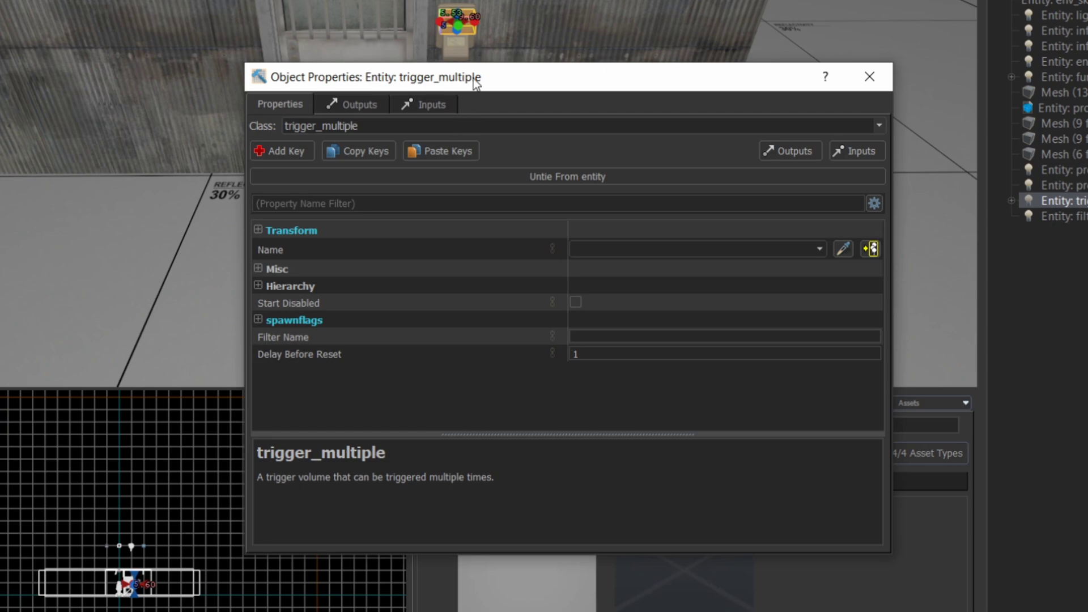
pyautogui.click(381, 106)
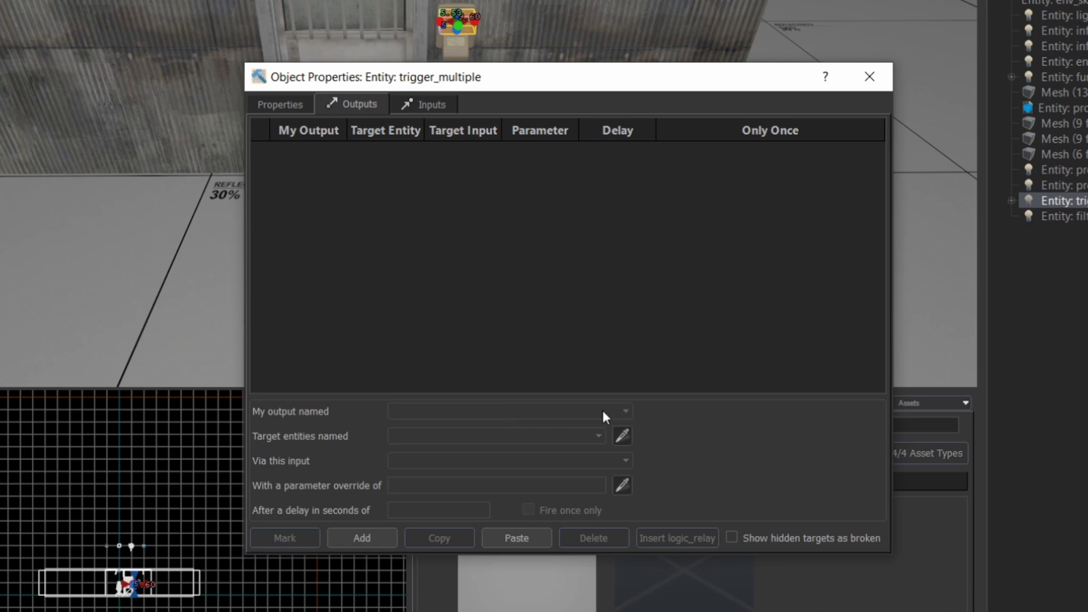
pyautogui.click(341, 536)
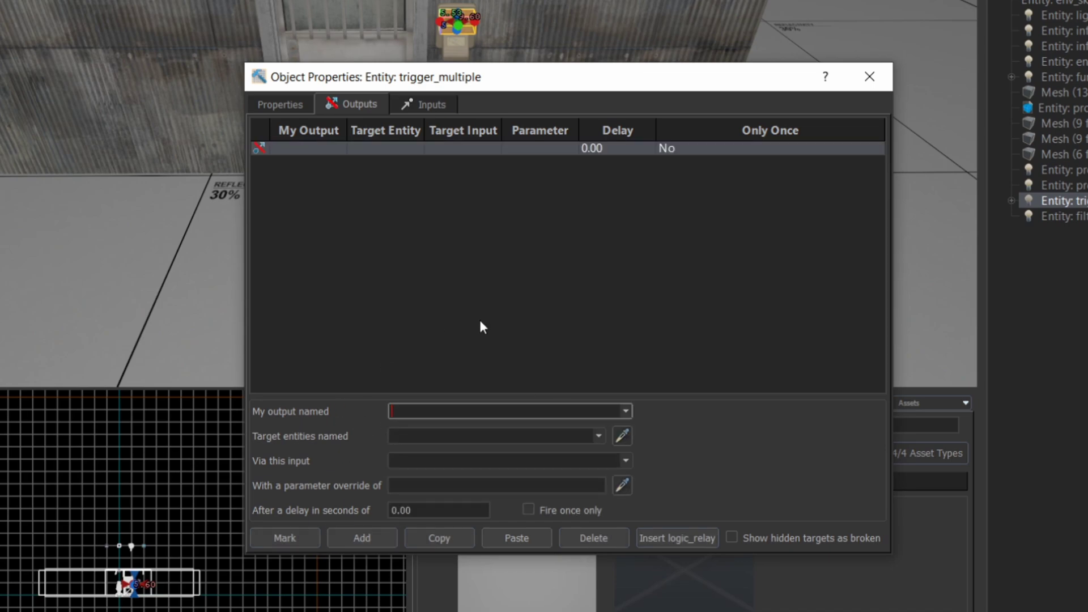
pyautogui.click(624, 411)
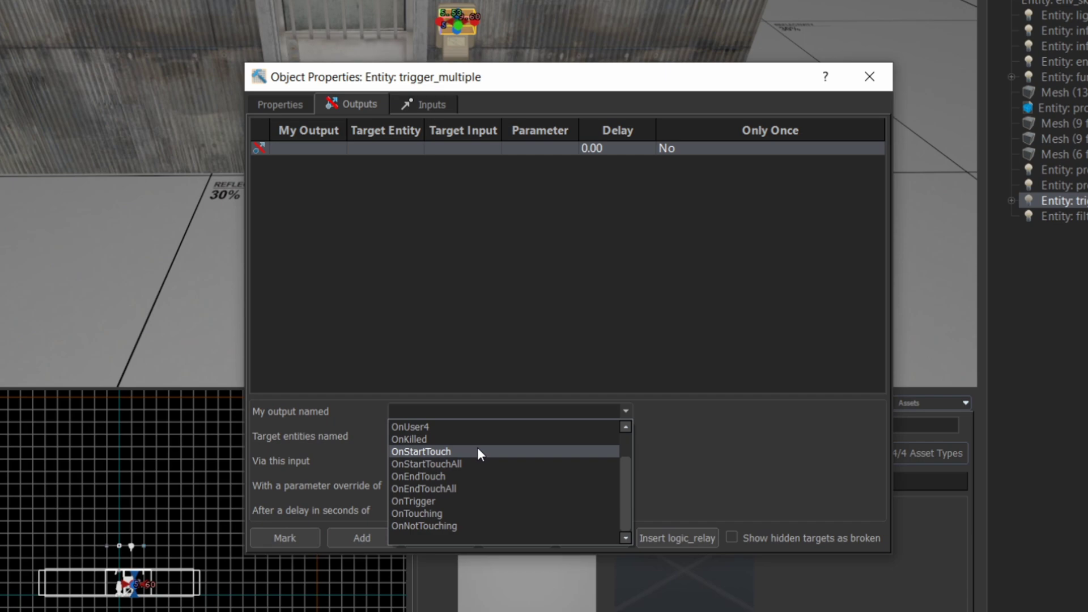
pyautogui.click(479, 452)
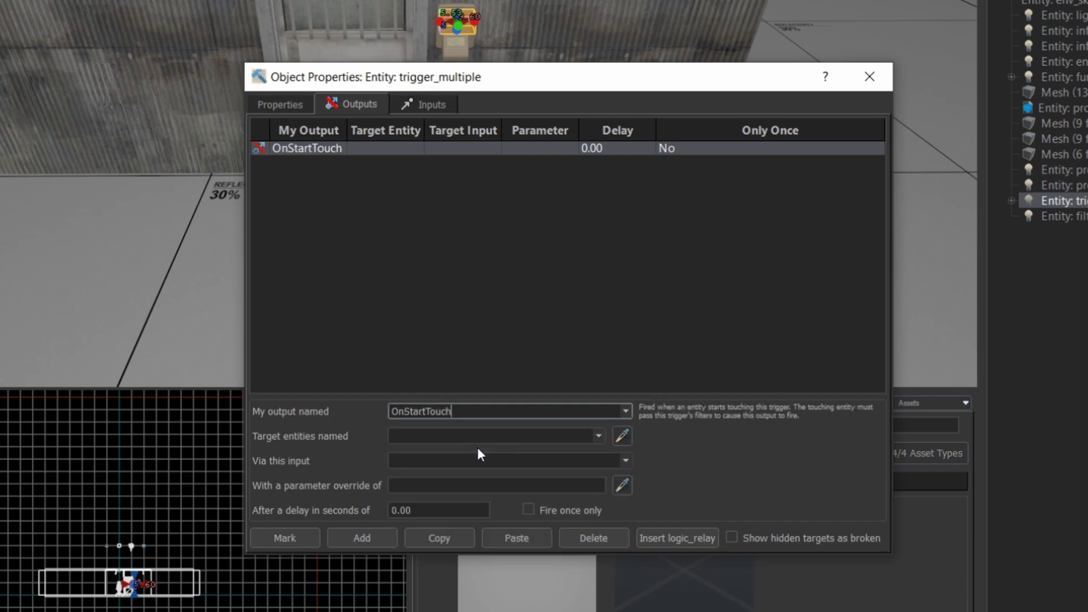
# Target filter_A with the trigger's OnStartTouch output via the TestActivator input
pyautogui.click(533, 437)
pyautogui.write('filter')
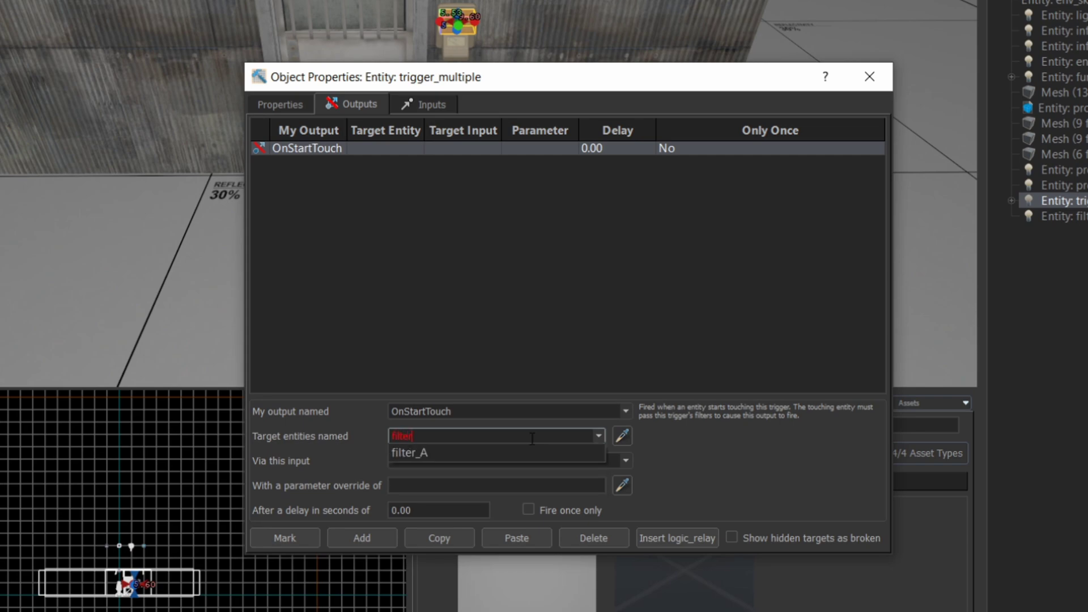
pyautogui.write('_')
pyautogui.click(532, 451)
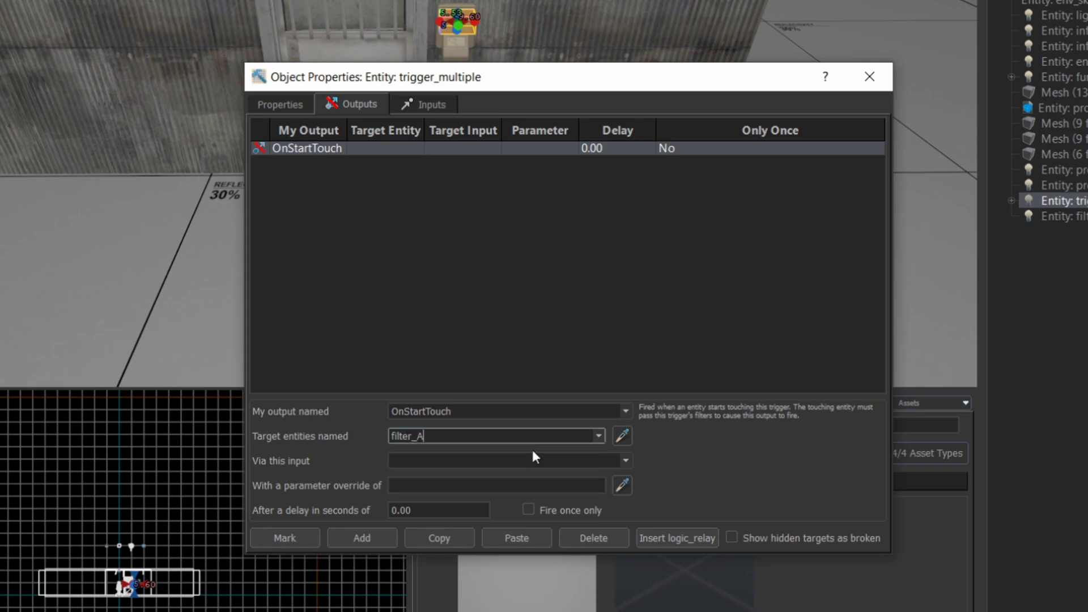
pyautogui.click(524, 457)
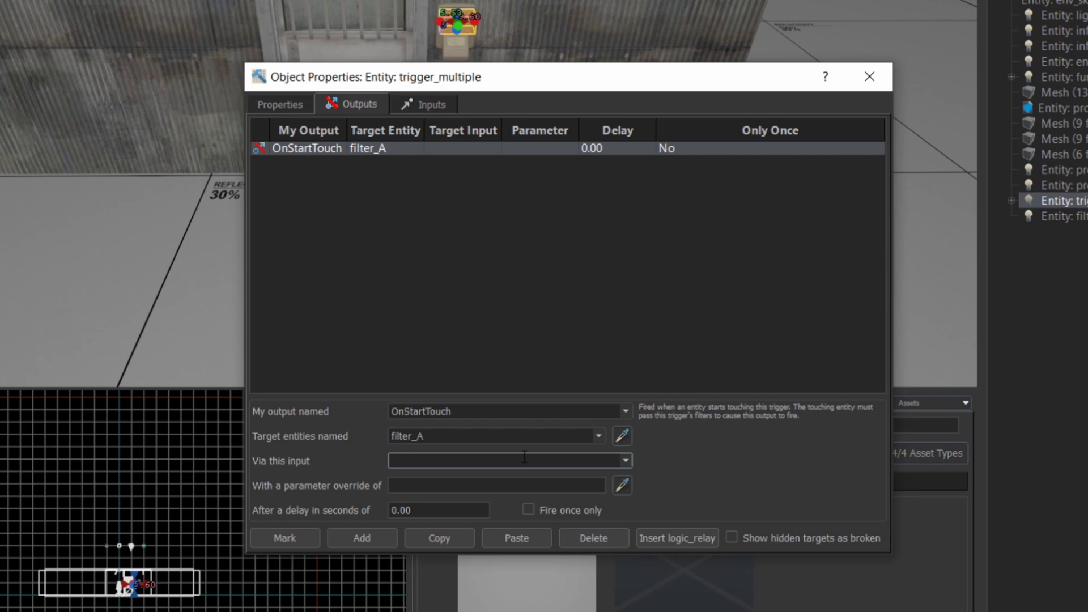
pyautogui.write('Test')
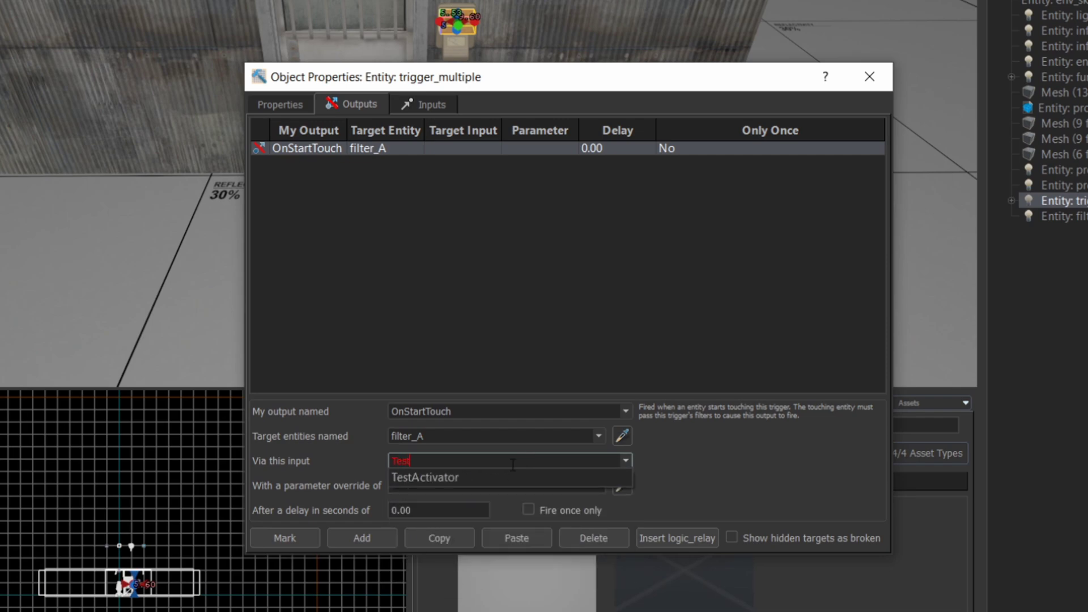
pyautogui.click(501, 478)
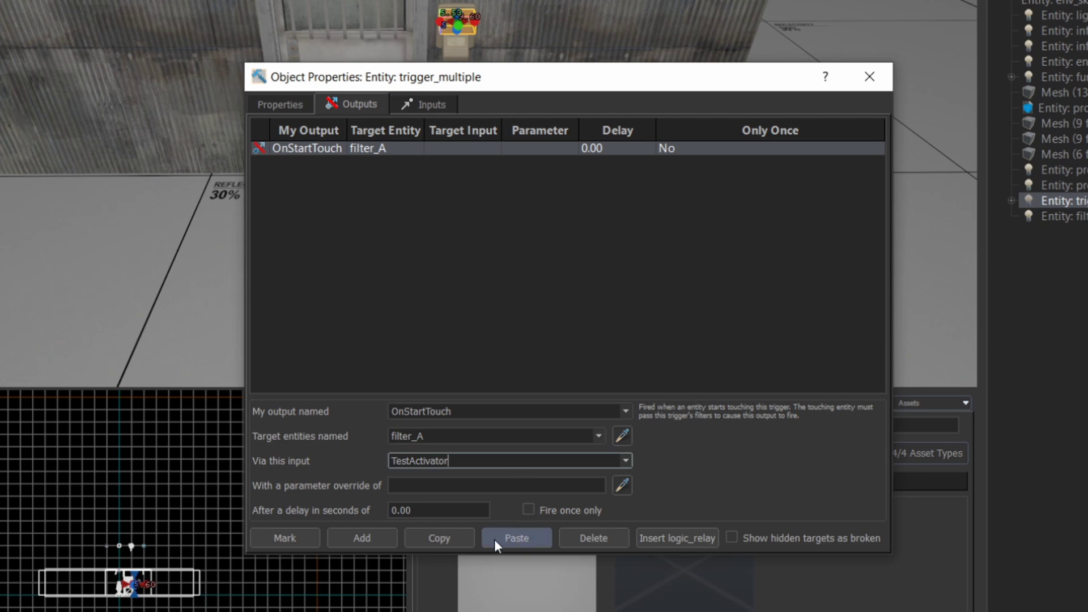
pyautogui.click(608, 305)
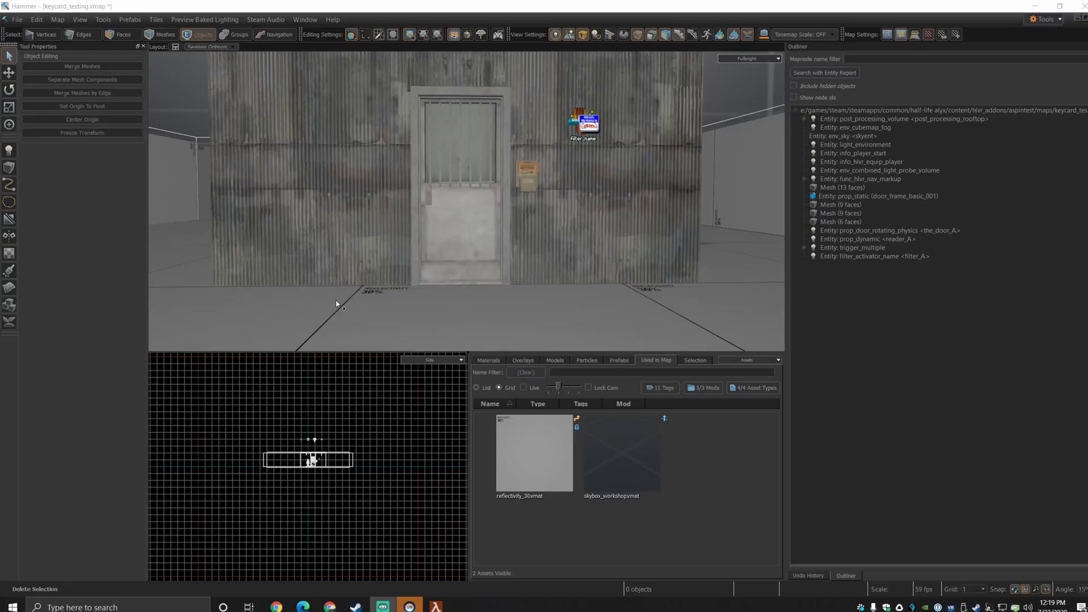
# Place a prop_physics entity on the ground in front of the wall beside the door and adjust its position
pyautogui.click(9, 150)
pyautogui.click(277, 311)
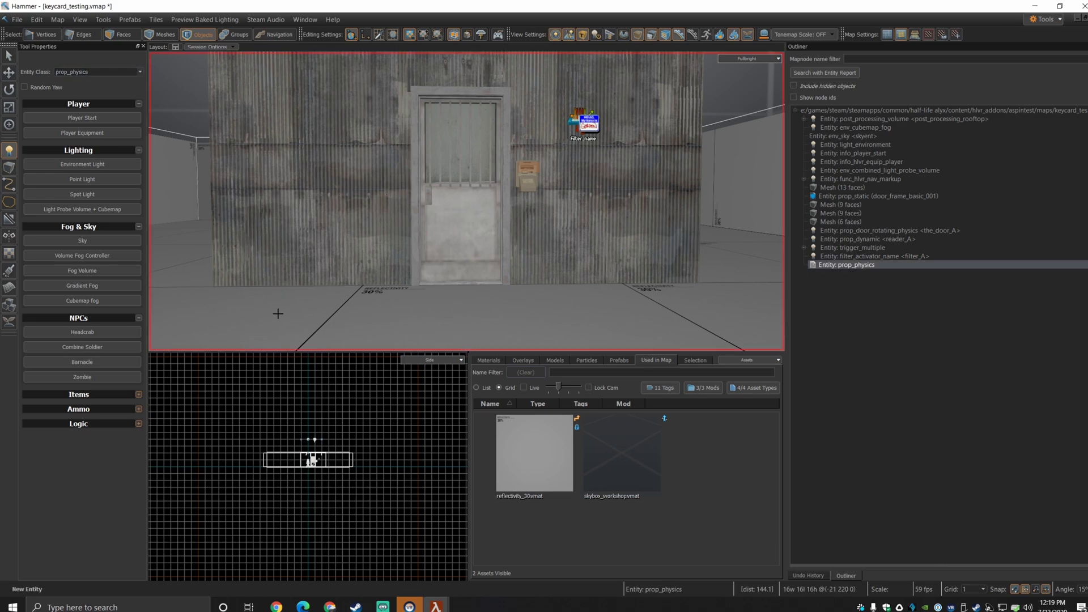
pyautogui.click(9, 72)
pyautogui.moveTo(277, 317); pyautogui.dragTo(277, 283)
pyautogui.hotkey('shift', 's')
# Set the prop_physics World Model to keycard_001.vmdl and name the entity key_A
pyautogui.doubleClick(284, 272)
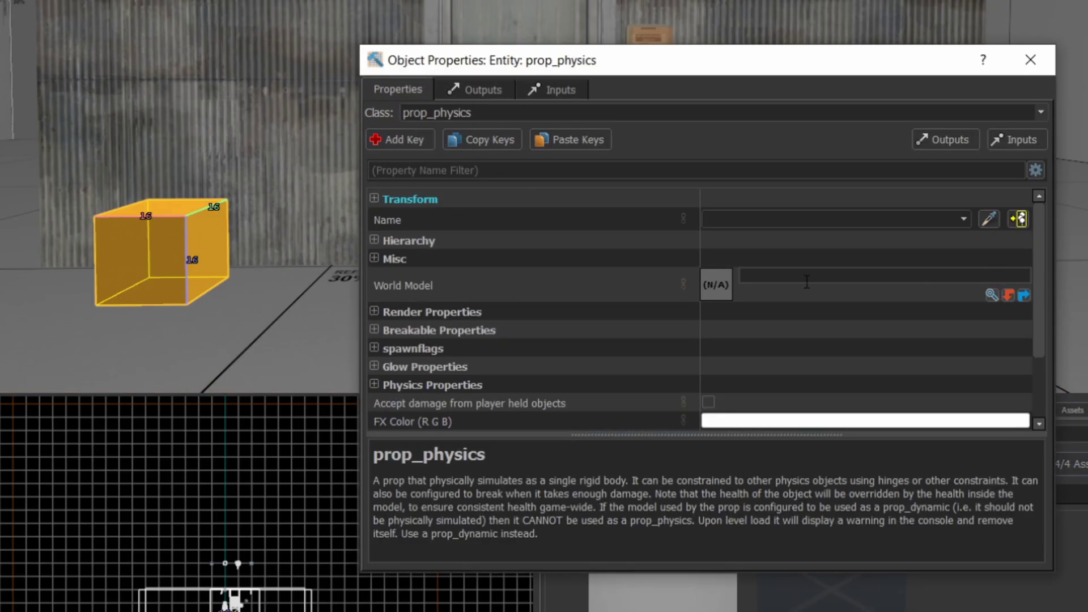
pyautogui.click(805, 275)
pyautogui.click(991, 295)
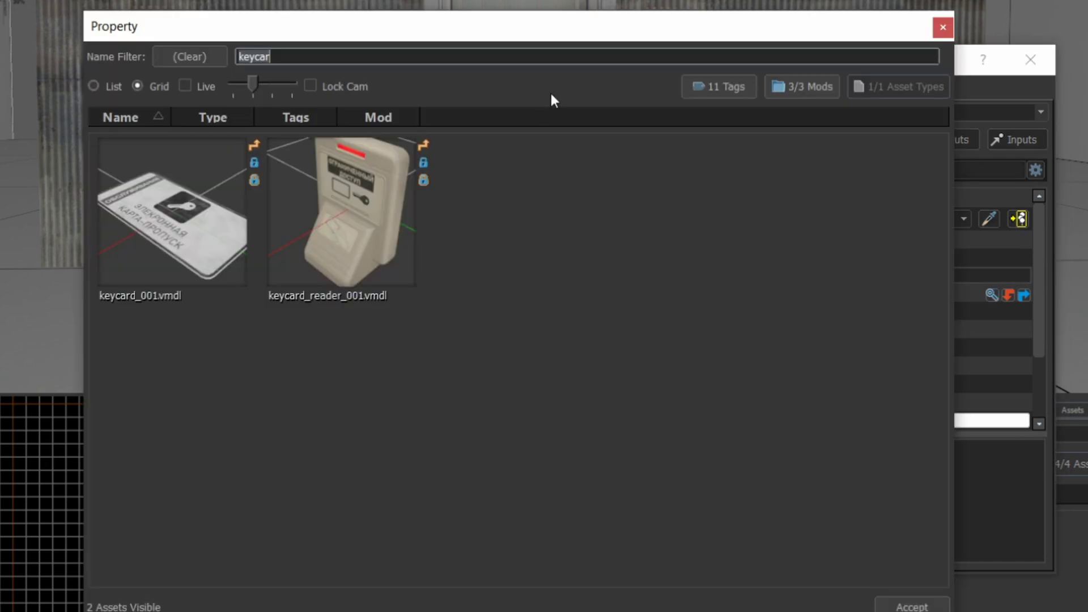
pyautogui.click(196, 199)
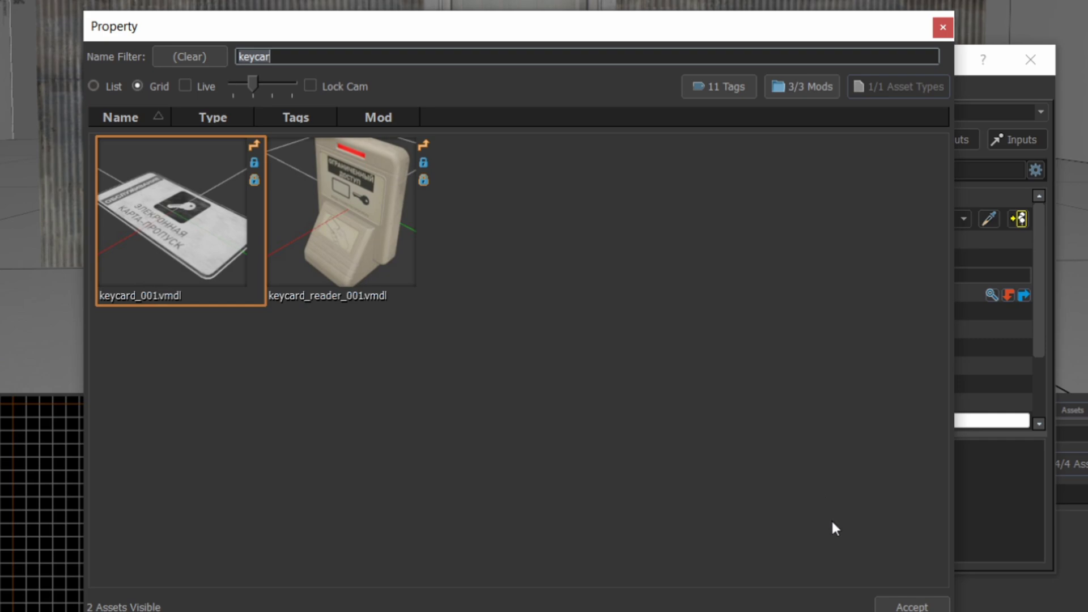
pyautogui.click(912, 605)
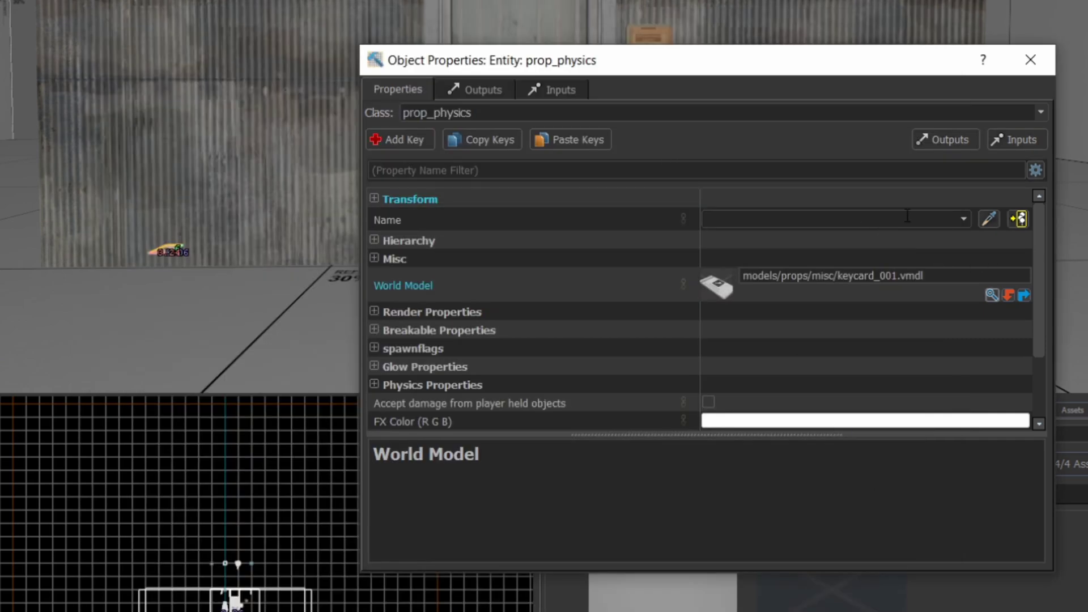
pyautogui.click(809, 218)
pyautogui.write('key_A')
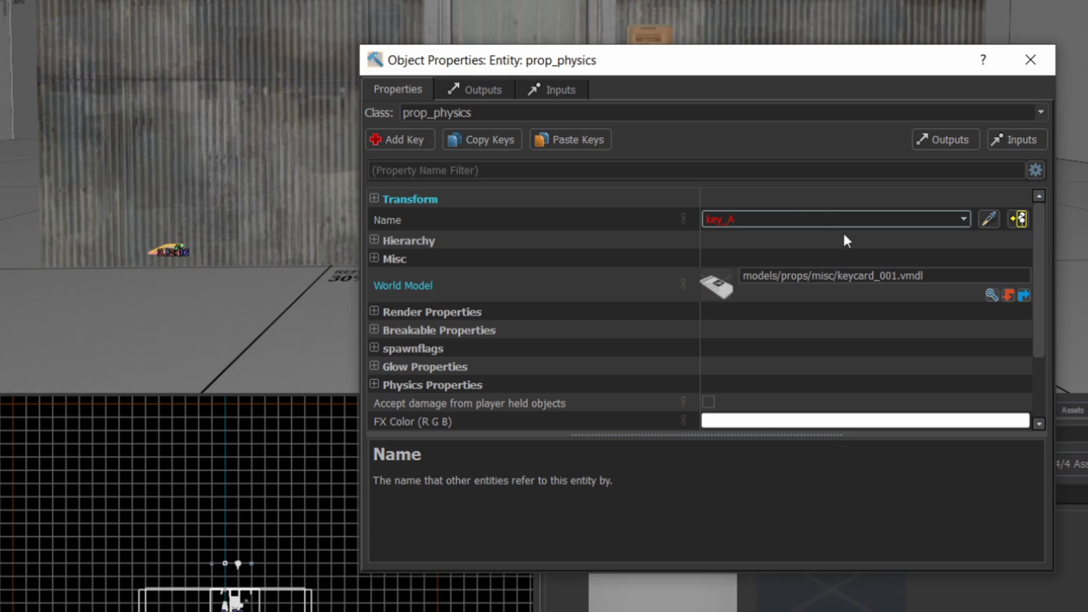
pyautogui.click(1031, 59)
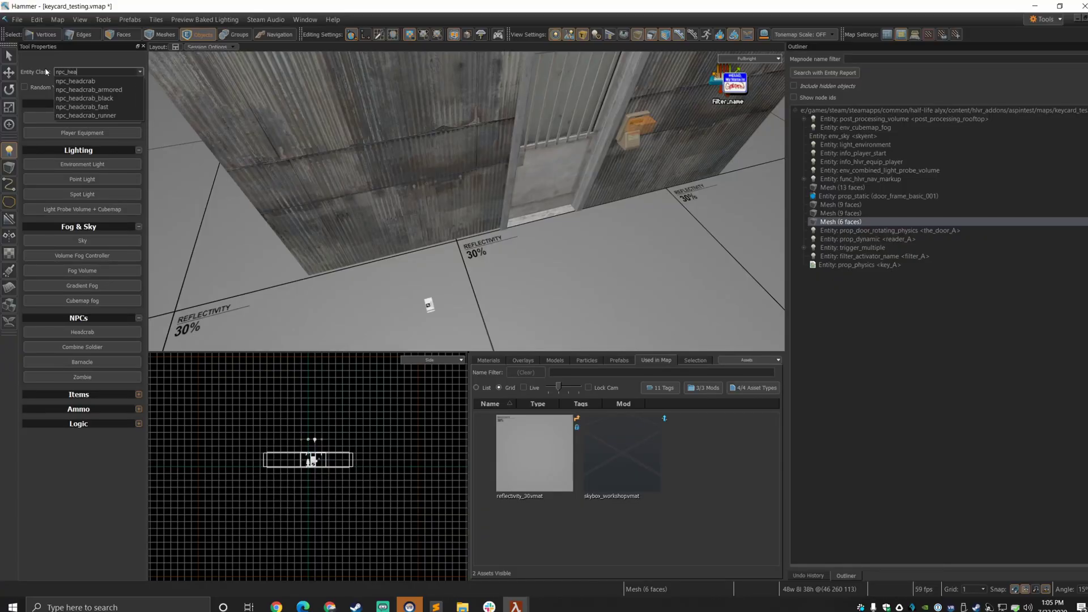
# Place an npc_headcrab on the ground beside the keycard and name it key_A
pyautogui.press('Return')
pyautogui.click(378, 310)
pyautogui.hotkey('shift', 's')
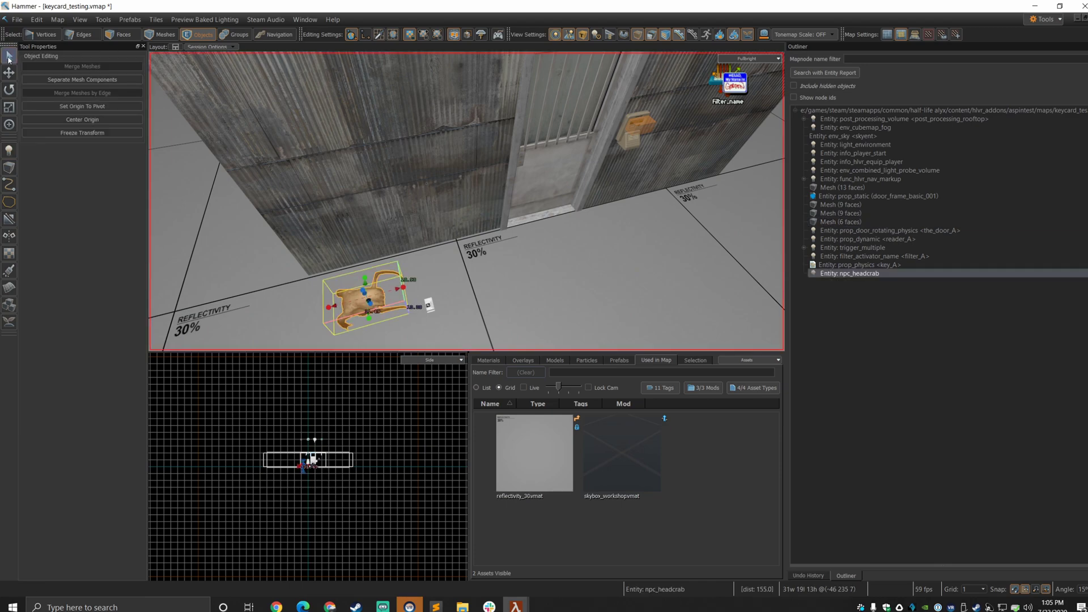
pyautogui.hotkey('alt', 'Return')
pyautogui.click(569, 260)
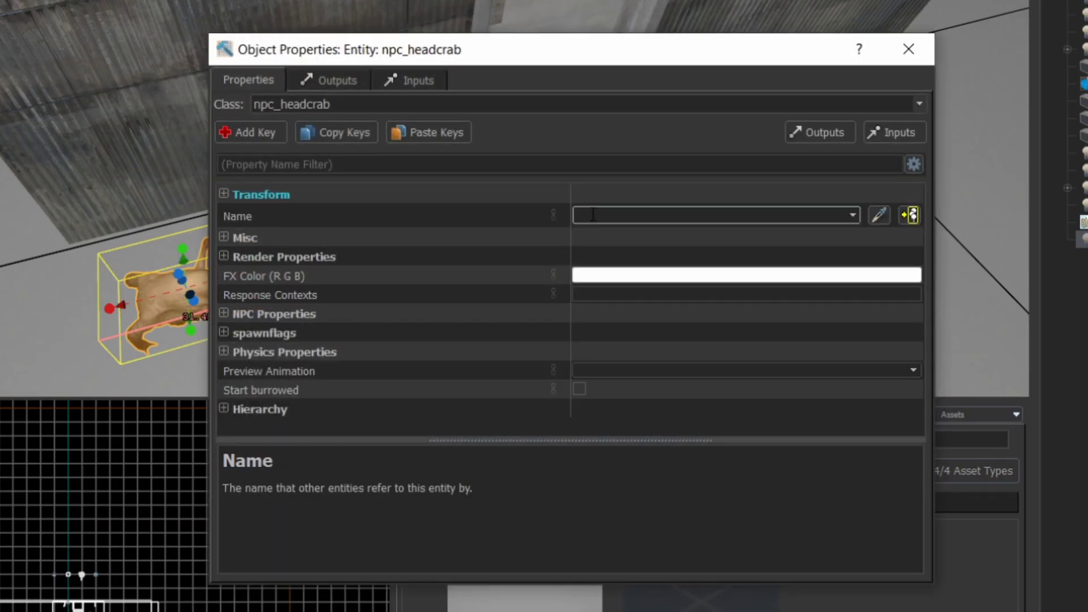
pyautogui.write('key_A')
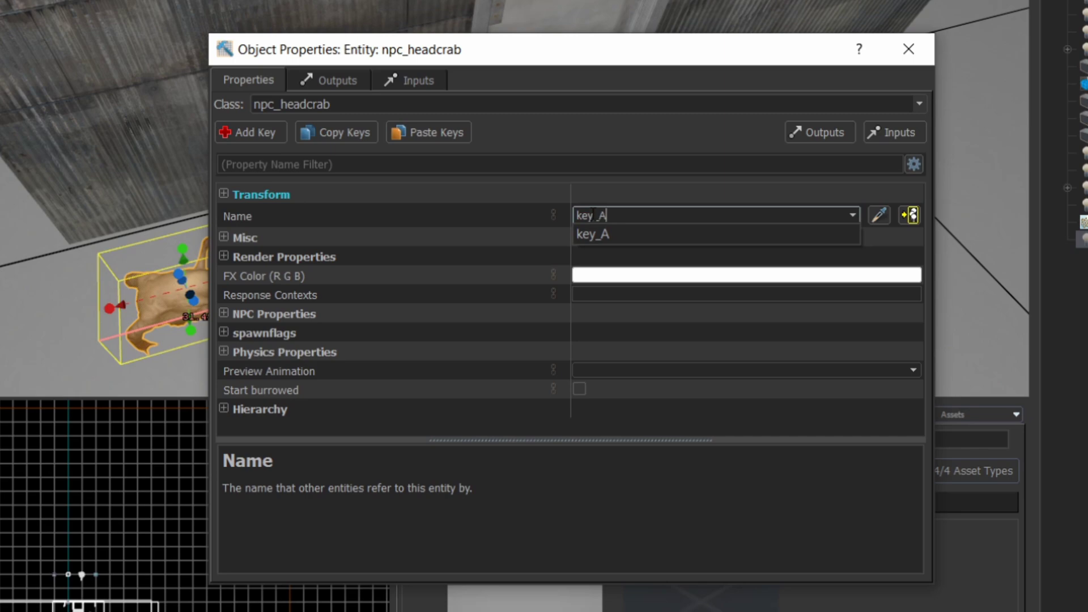
pyautogui.click(628, 235)
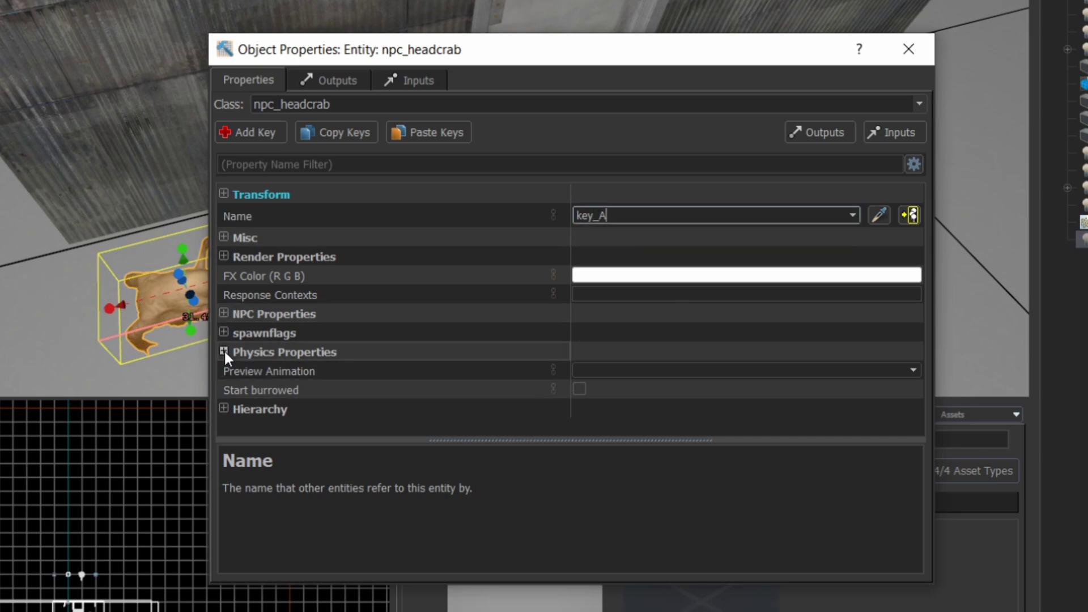
# Set the headcrab's Spawn as Temp Ragdoll property to Ragdoll and remain ragdoll
pyautogui.click(224, 314)
pyautogui.click(223, 314)
pyautogui.scroll(-4, 420, 329)
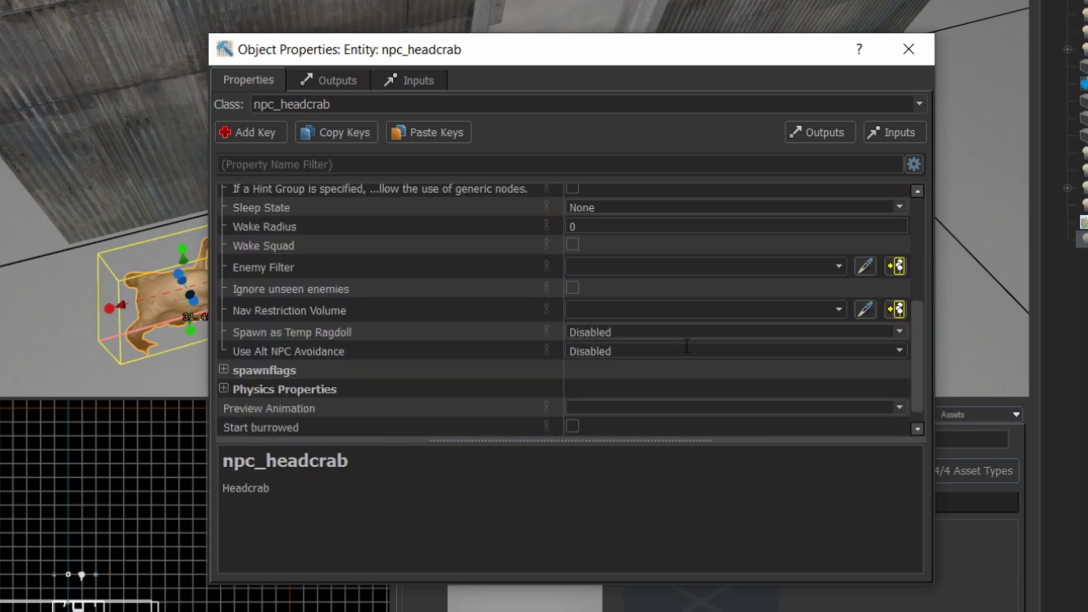
pyautogui.click(901, 332)
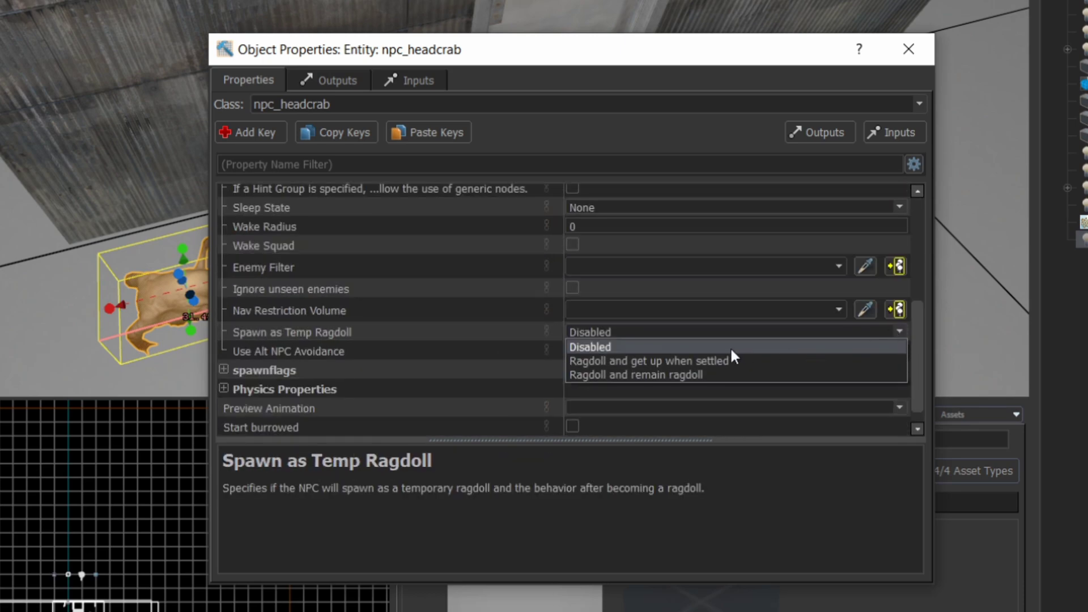
pyautogui.click(641, 374)
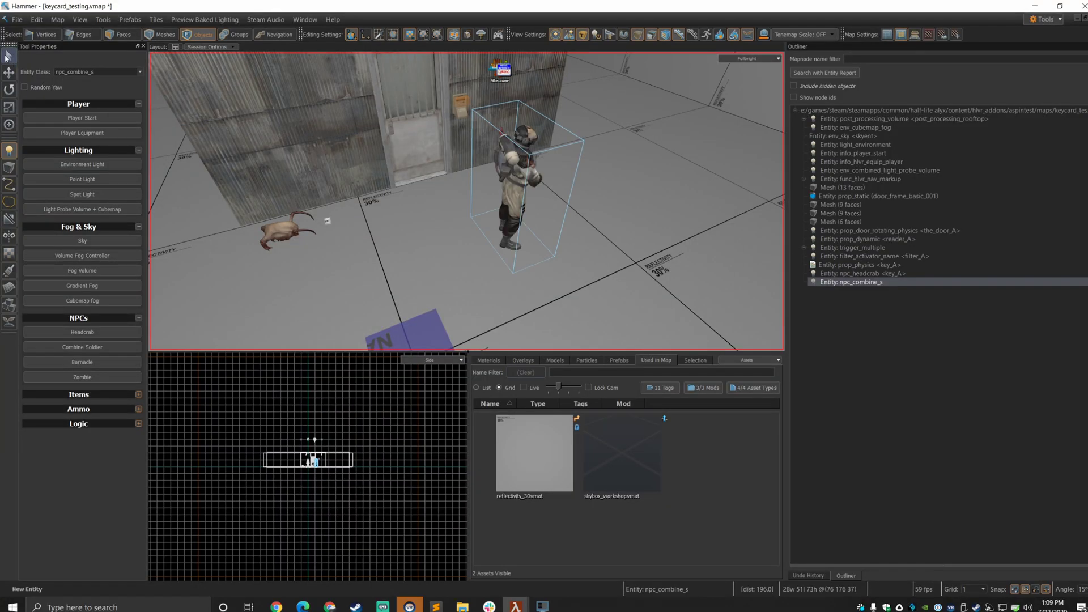
# Set the Model property of the npc_combine_s soldier to Officer
pyautogui.click(8, 56)
pyautogui.hotkey('alt', 'Return')
pyautogui.scroll(-8, 646, 335)
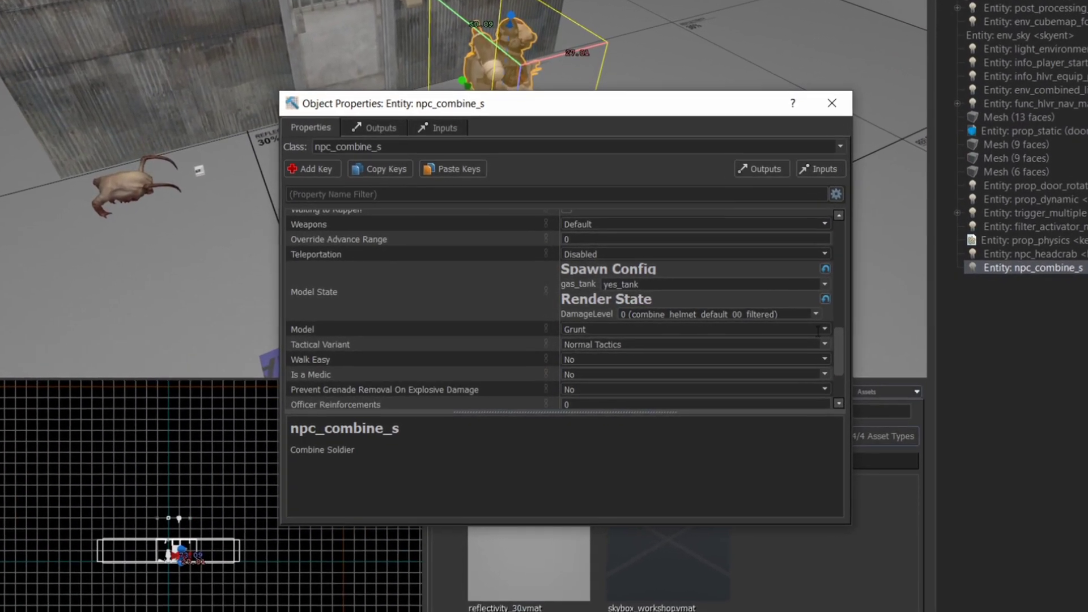
pyautogui.click(612, 323)
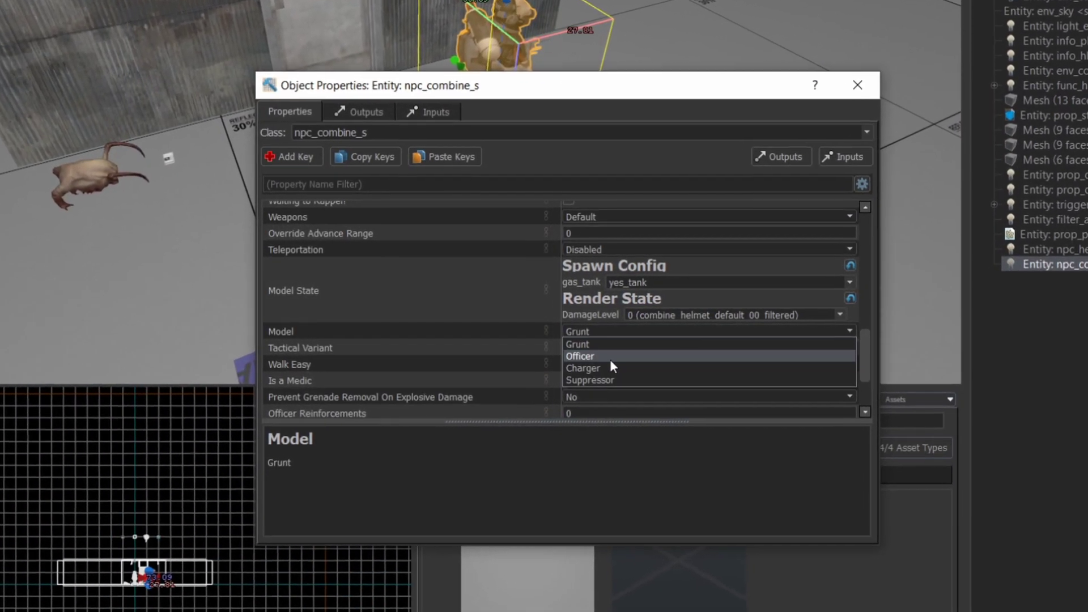
pyautogui.click(610, 358)
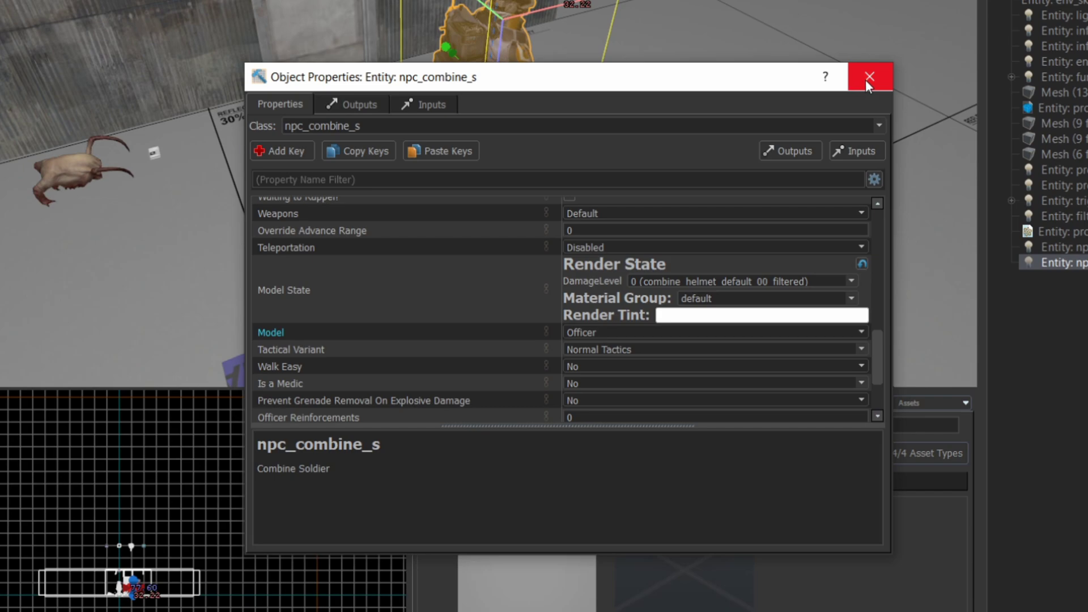
# Set the Combine soldier's Spawn as Temp Ragdoll property to Ragdoll and remain ragdoll
pyautogui.scroll(5, 451, 328)
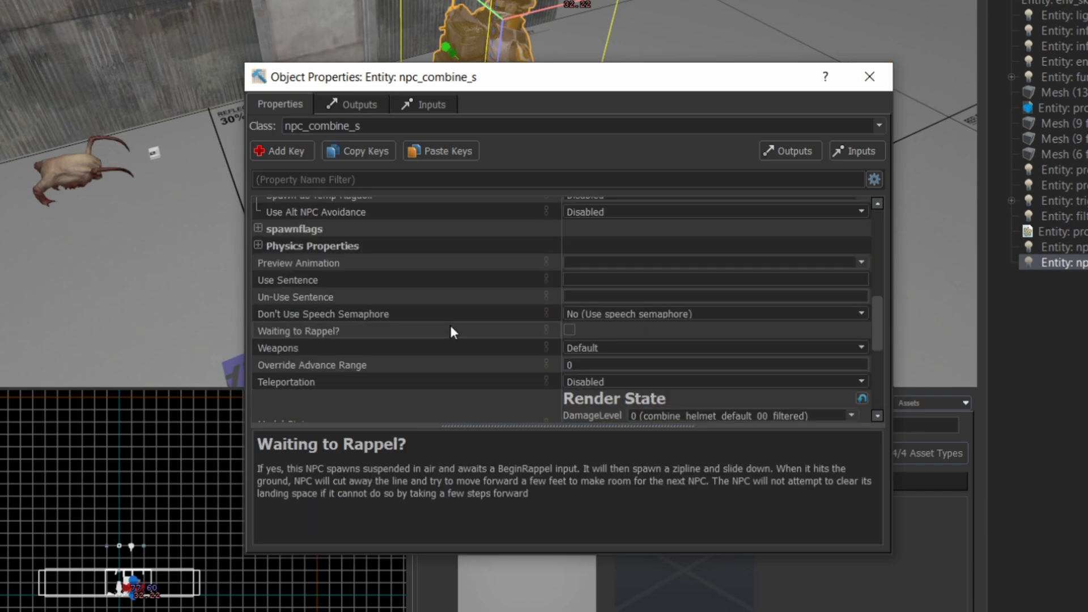
pyautogui.scroll(5, 452, 328)
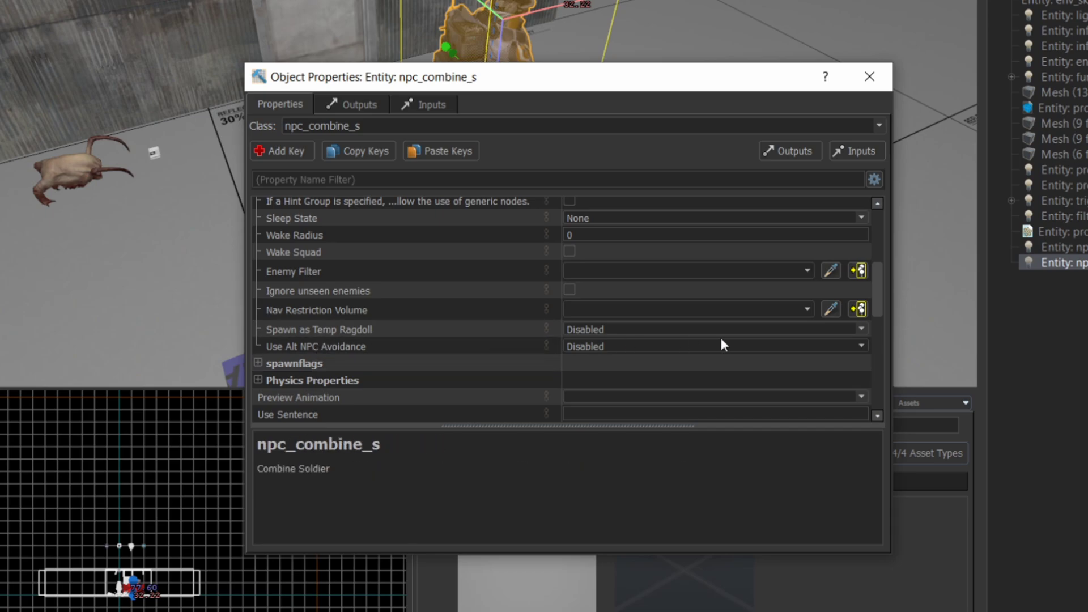
pyautogui.click(863, 329)
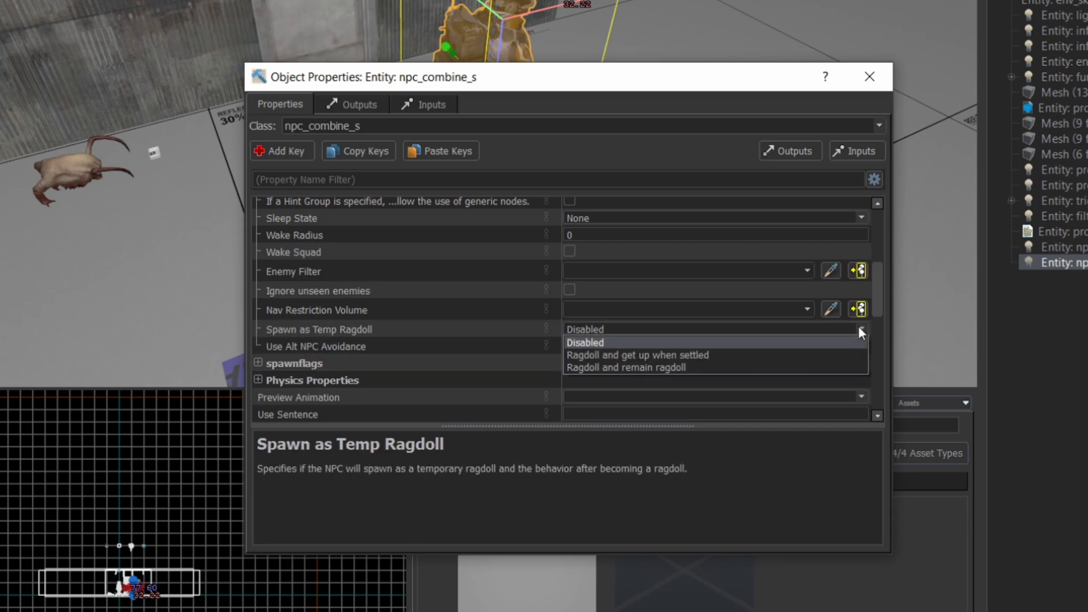
pyautogui.click(689, 367)
# Name the npc_combine_s entity key_A
pyautogui.scroll(5, 681, 294)
pyautogui.click(588, 224)
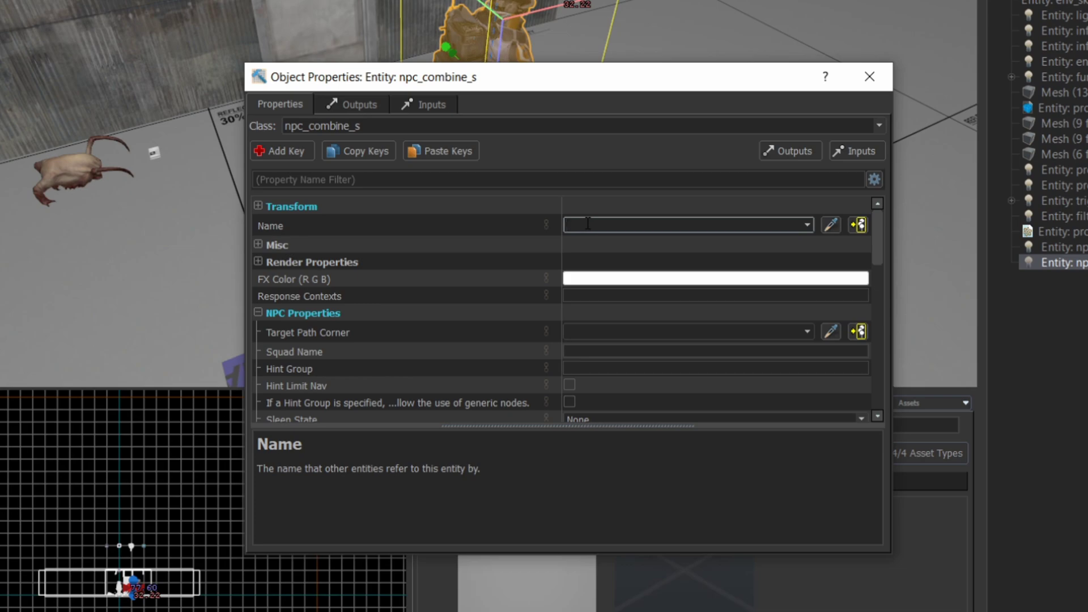
pyautogui.write('key_')
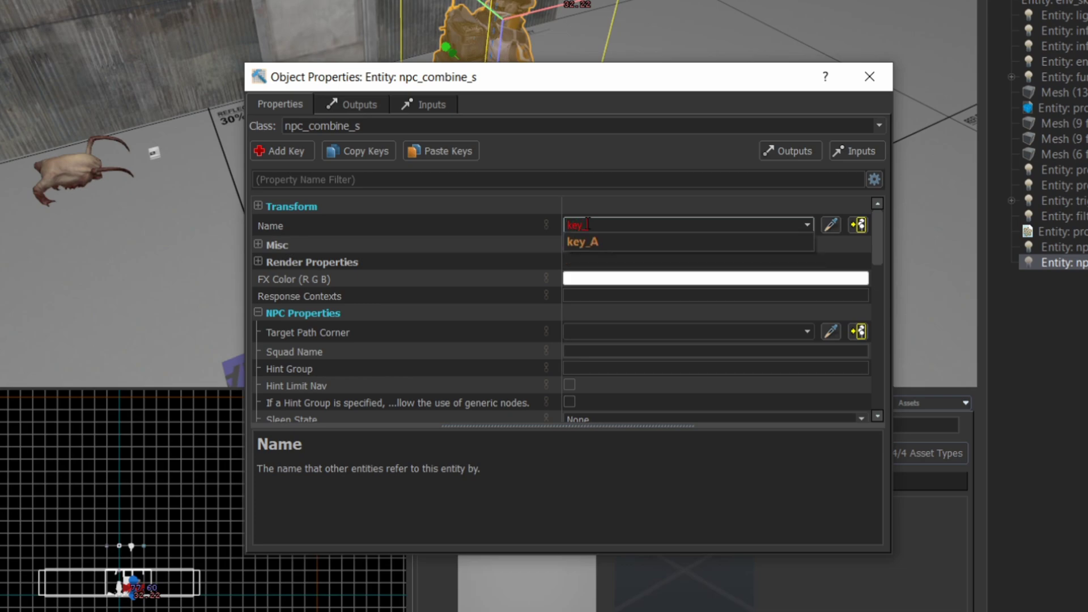
pyautogui.write('A')
pyautogui.press('Return')
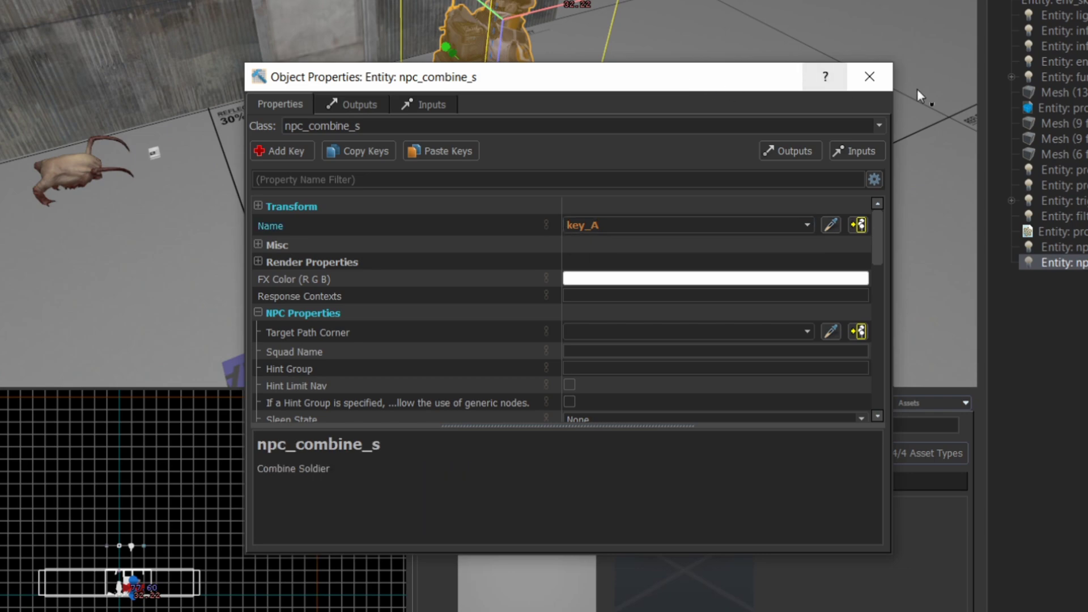
# Save the keycard_testing map, build it with the current custom settings and load it in the engine
pyautogui.click(870, 76)
pyautogui.click(17, 19)
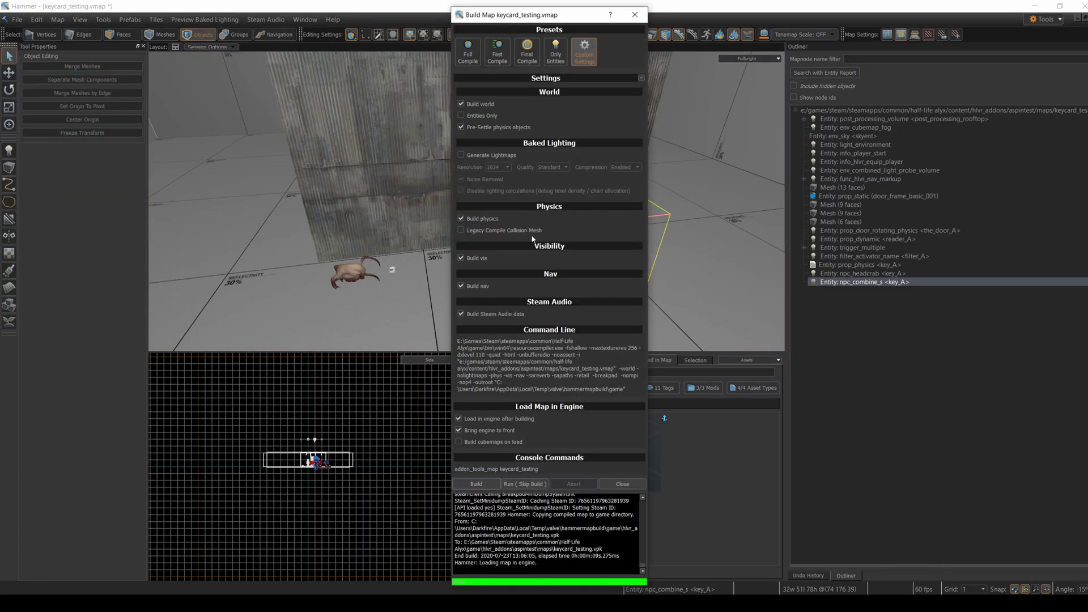
pyautogui.press('Return')
pyautogui.press('Return')
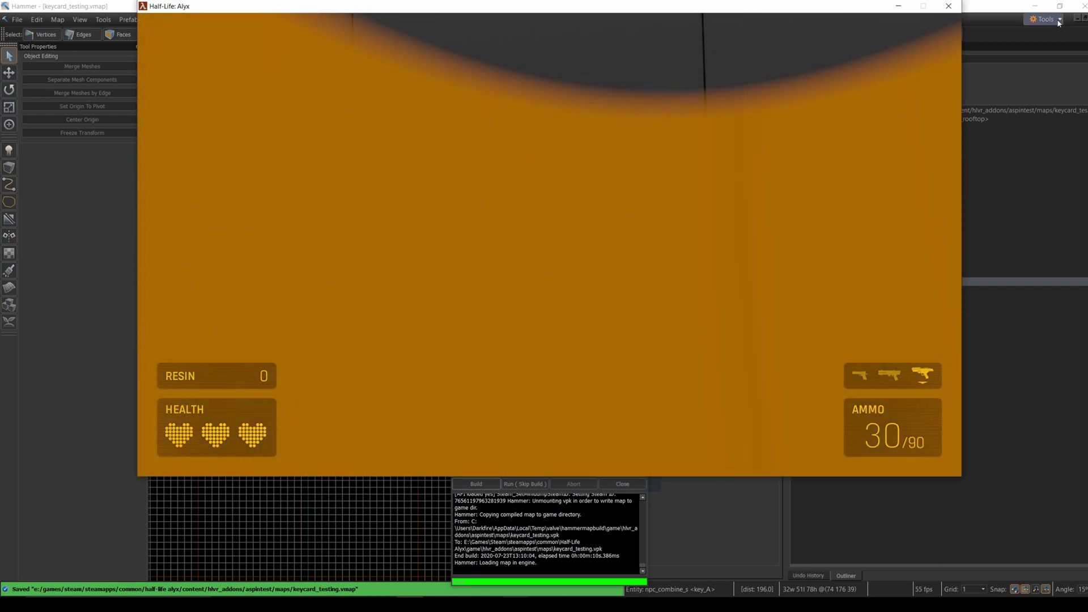
# Open VConsole and run the command vr_hold_ragdoll_large_biped_counter_spring_freq 1
pyautogui.click(1046, 19)
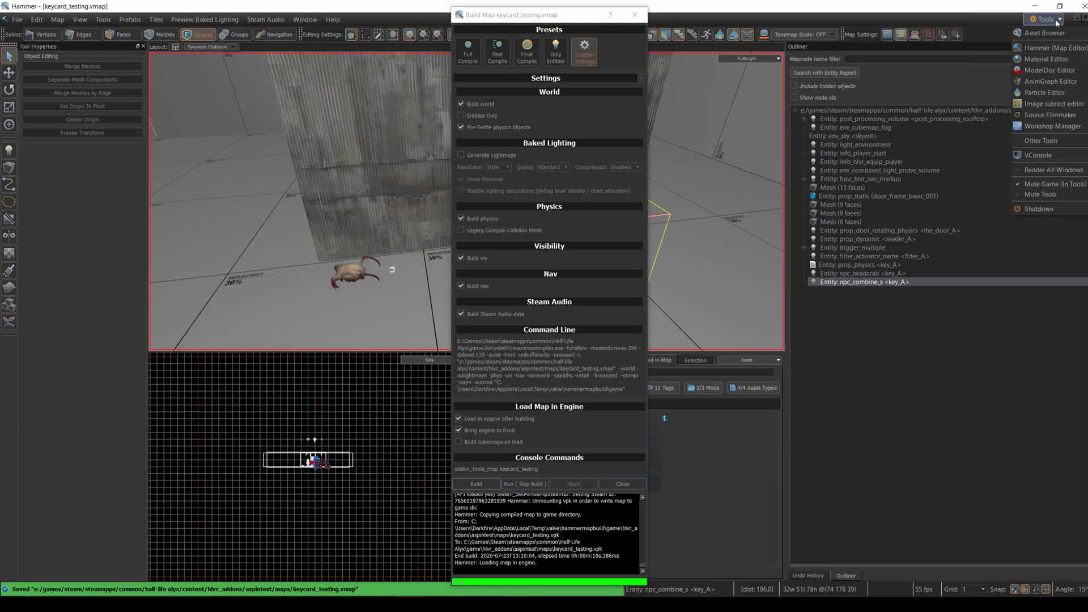
pyautogui.click(1037, 157)
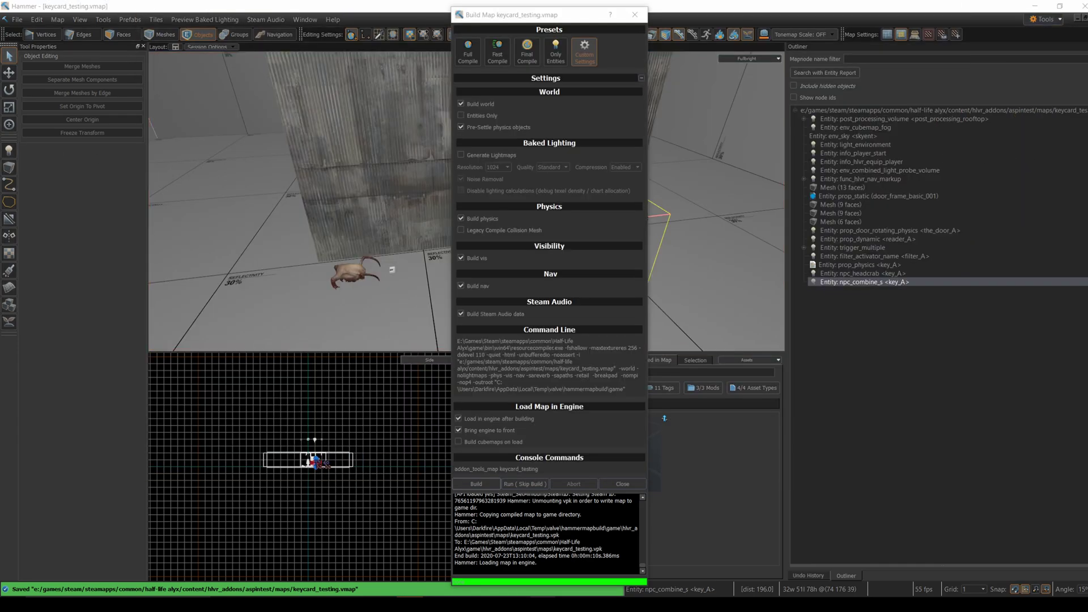
pyautogui.moveTo(0, 134); pyautogui.dragTo(445, 103)
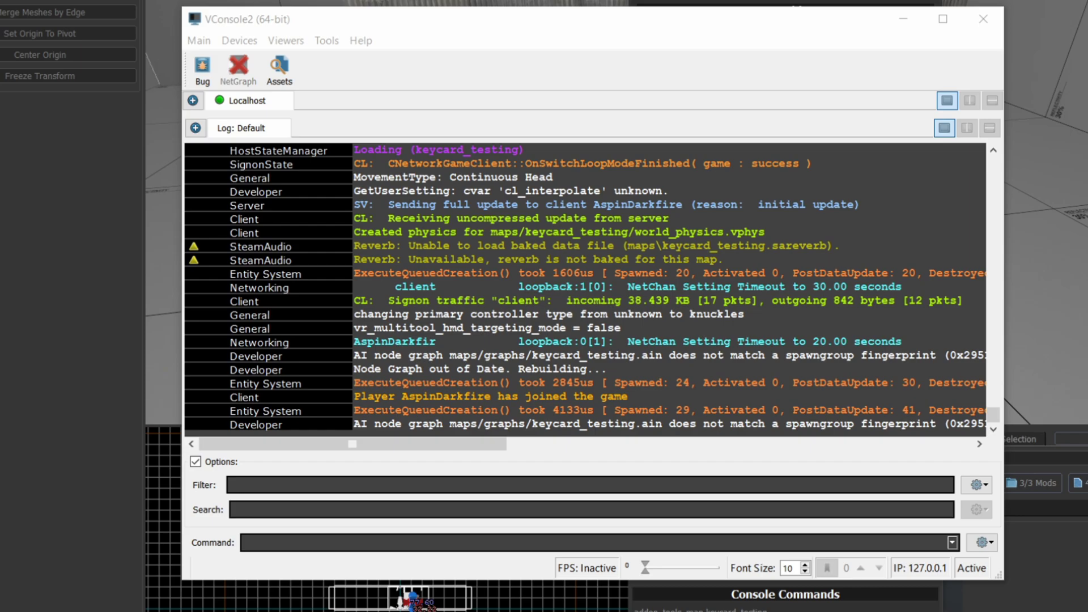
pyautogui.click(264, 542)
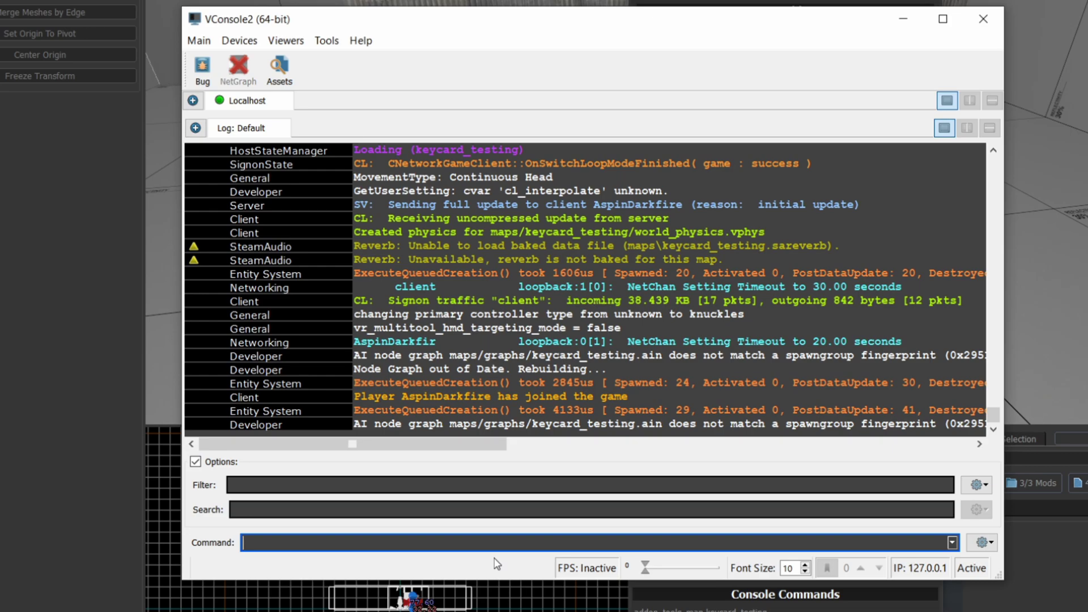
pyautogui.write('vr_hold_ragdoll_large_biped_counter_spring_freq 1')
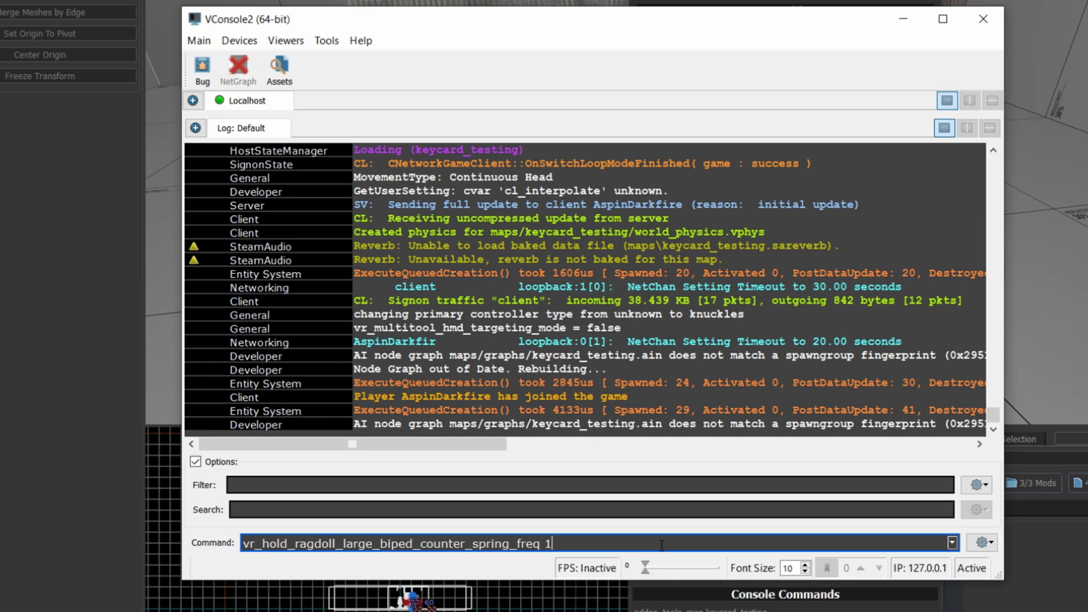
pyautogui.press('Return')
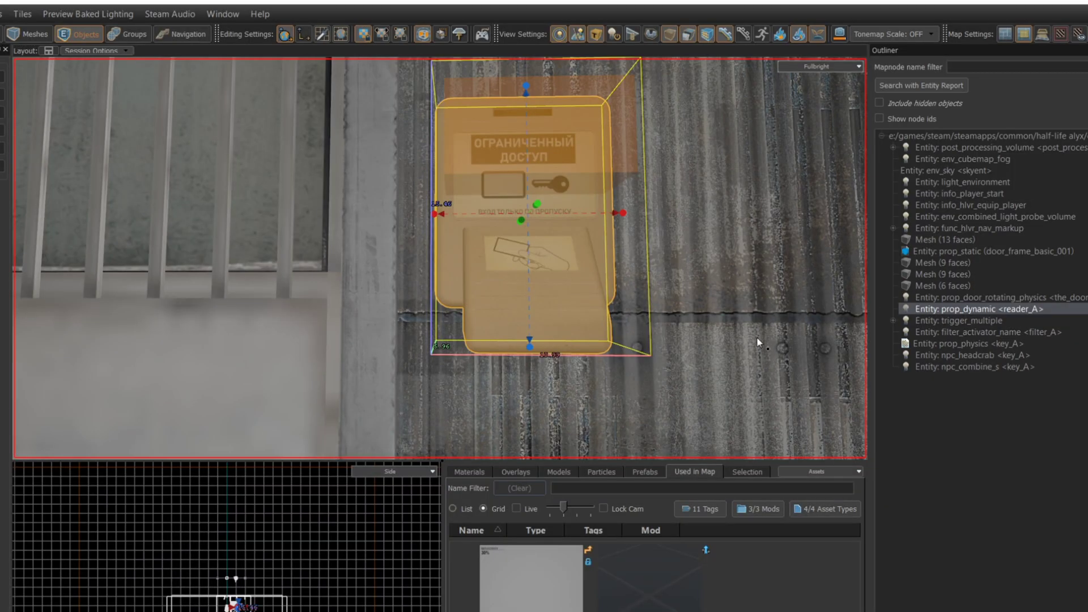
# Delete the reader_A prop and place the combine_helmet_piece_02 model on the wall below the trigger volume
pyautogui.press('Delete')
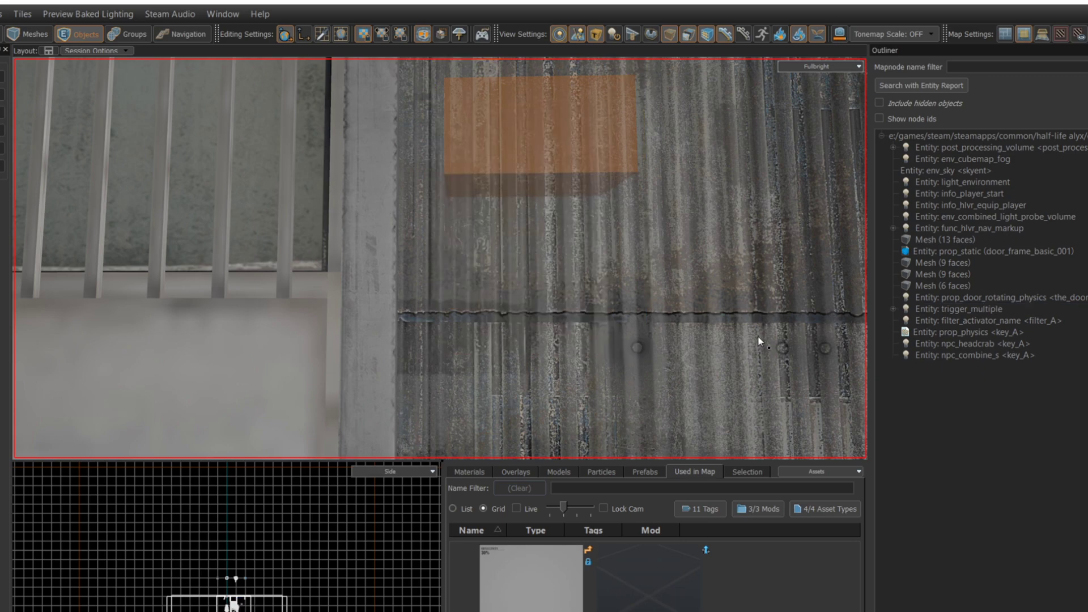
pyautogui.click(608, 491)
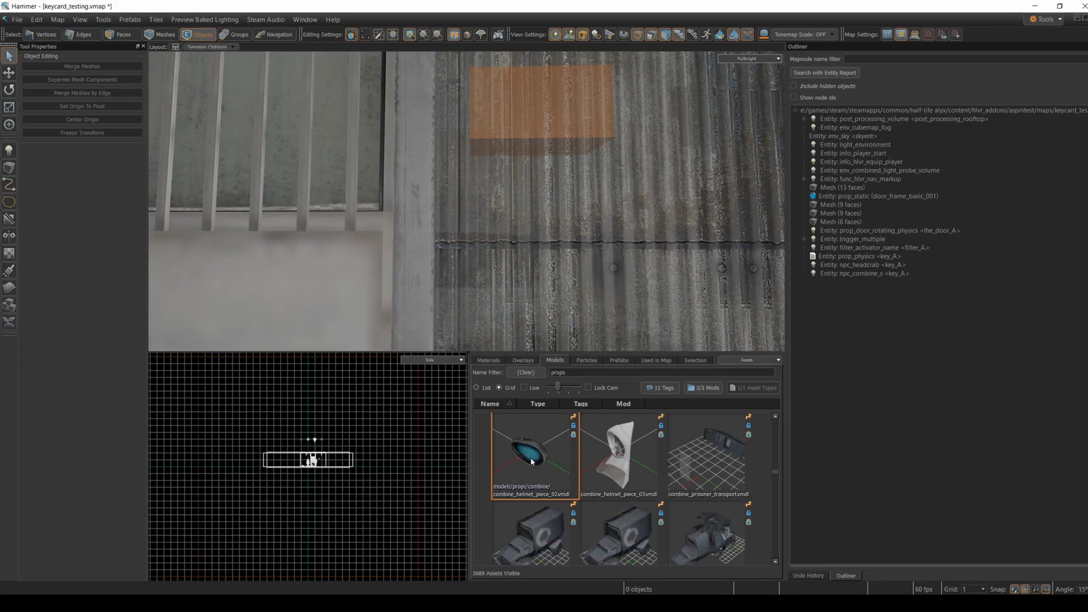
pyautogui.moveTo(532, 462); pyautogui.dragTo(560, 197)
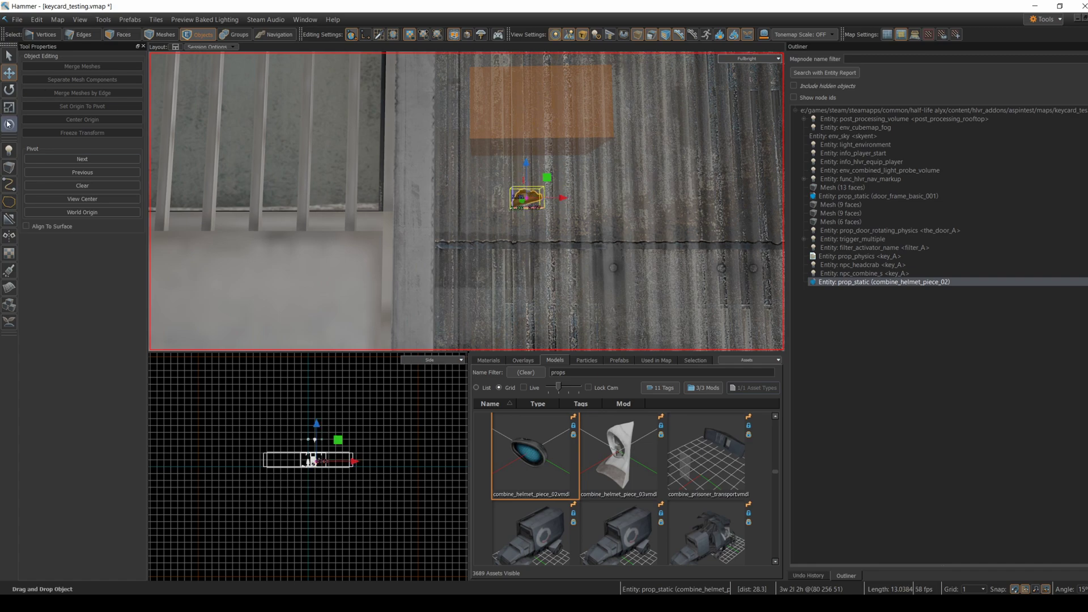
# Rotate the helmet piece upright and raise it into the trigger volume
pyautogui.click(9, 90)
pyautogui.moveTo(548, 176); pyautogui.dragTo(565, 236)
pyautogui.click(10, 74)
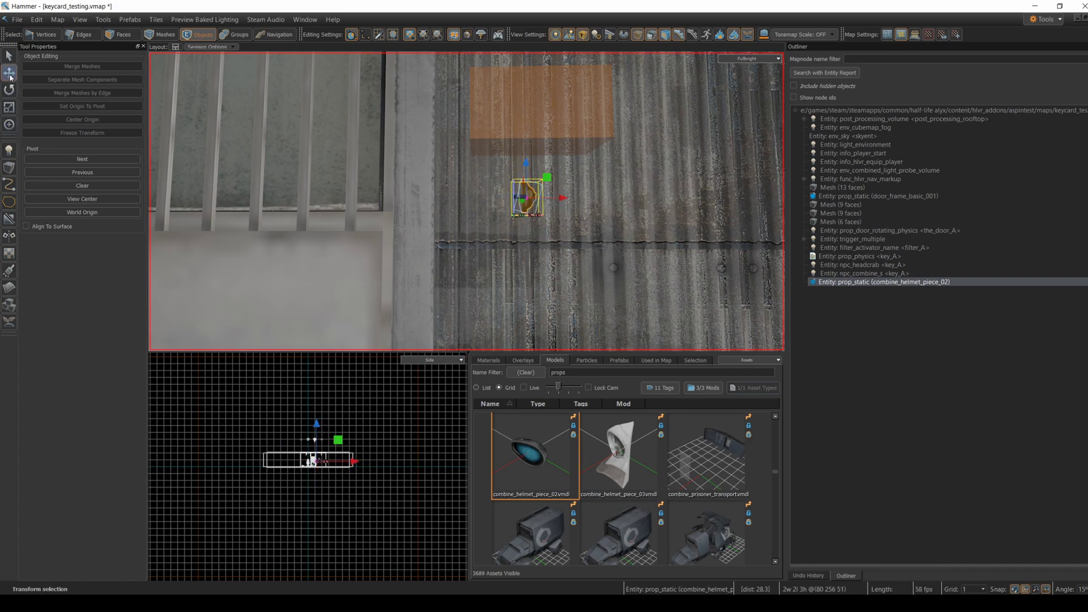
pyautogui.moveTo(527, 187); pyautogui.dragTo(525, 111)
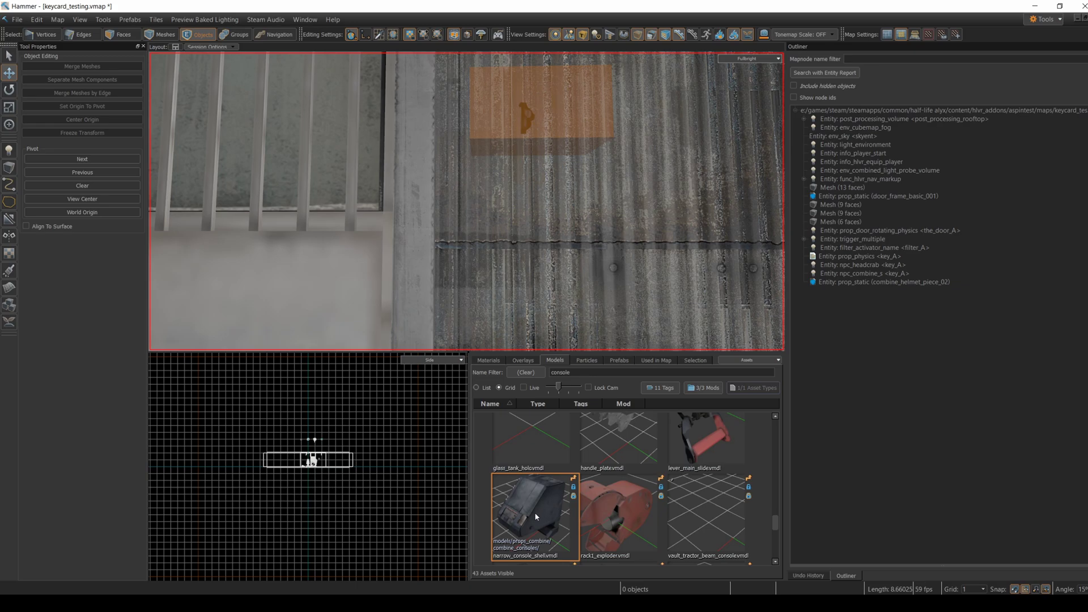
# Place the narrow_console_shell model beside the door, push it back into the wall and raise it about 12 units behind the trigger
pyautogui.moveTo(536, 517); pyautogui.dragTo(567, 316)
pyautogui.moveTo(566, 316); pyautogui.dragTo(644, 301, button='right')
pyautogui.moveTo(639, 272); pyautogui.dragTo(721, 267)
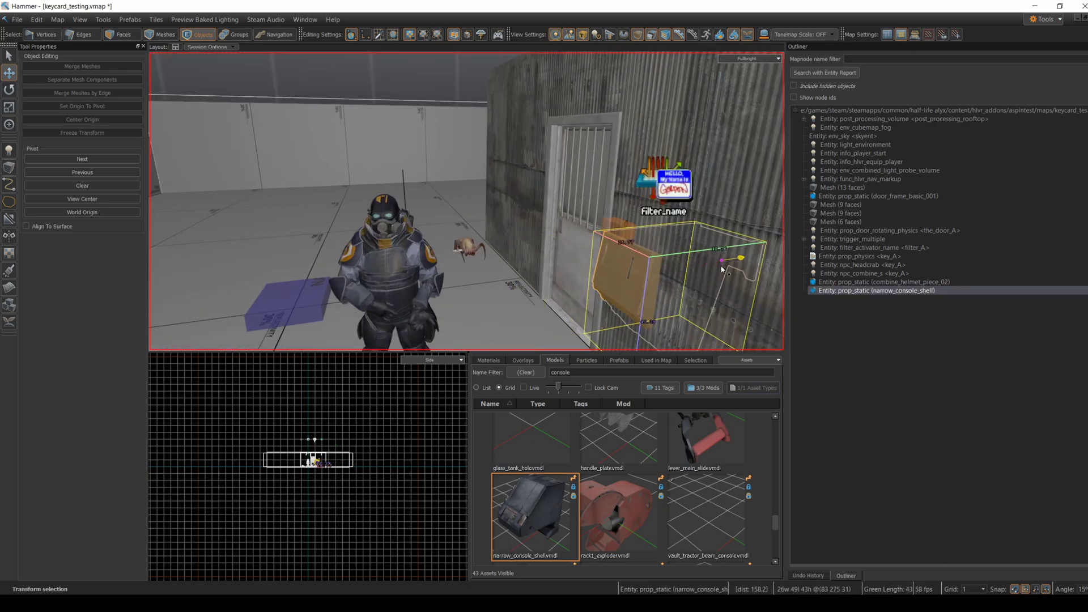
pyautogui.moveTo(721, 267); pyautogui.dragTo(496, 229, button='right')
pyautogui.click(496, 228)
pyautogui.click(495, 229)
pyautogui.moveTo(479, 144); pyautogui.dragTo(479, 103)
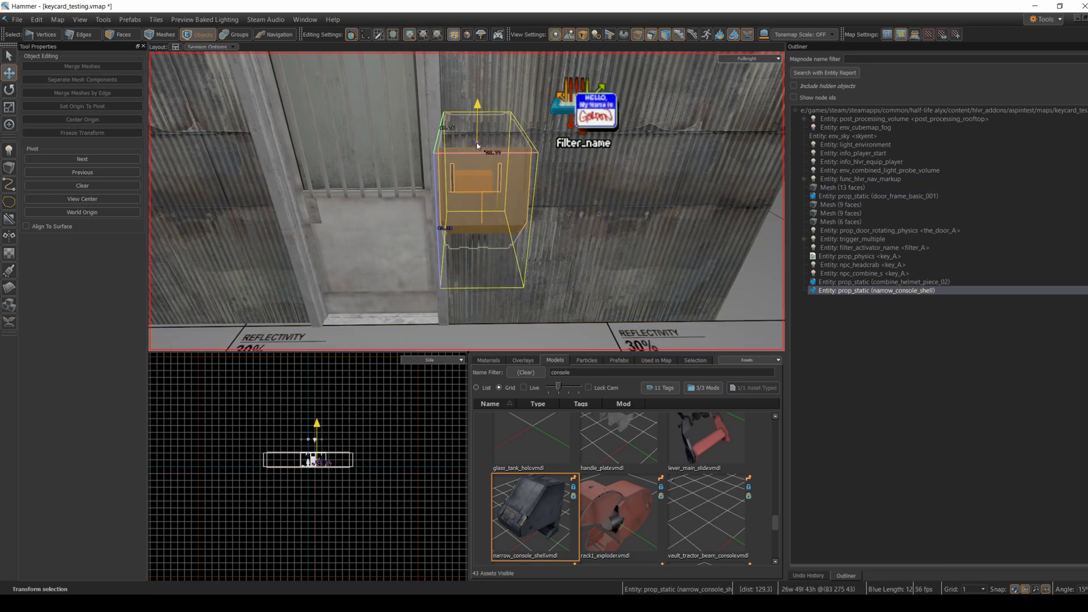
# Move the helmet piece about 5 units out from the wall so it sits in front of the console shell
pyautogui.moveTo(480, 104); pyautogui.dragTo(431, 192, button='right')
pyautogui.click(767, 270)
pyautogui.click(431, 201)
pyautogui.press('5')
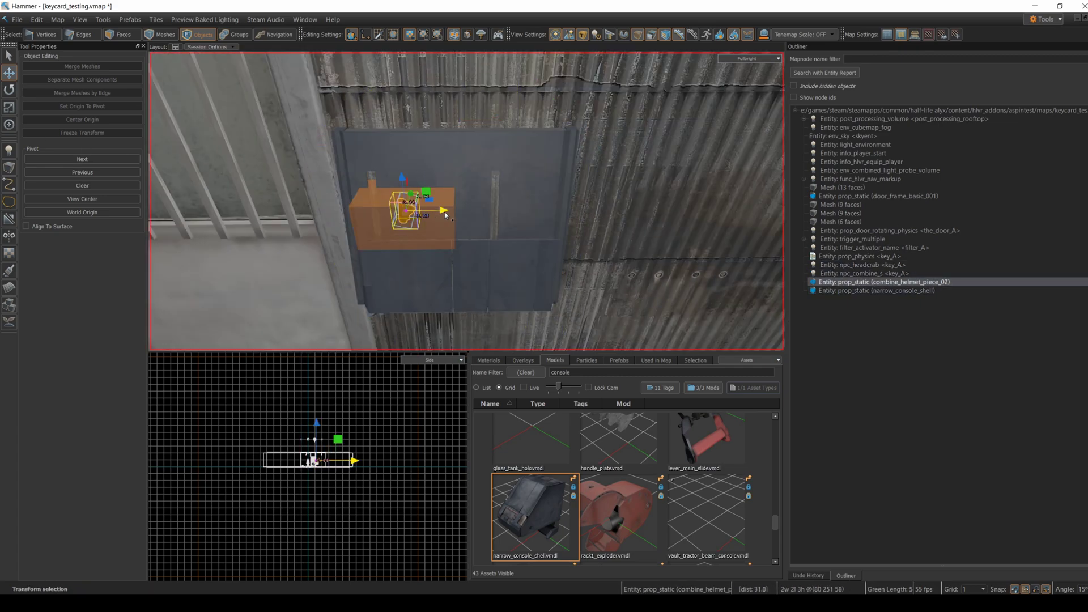
# Scale the narrow_console_shell prop down in width
pyautogui.click(13, 103)
pyautogui.moveTo(496, 120); pyautogui.dragTo(475, 122)
pyautogui.press('t')
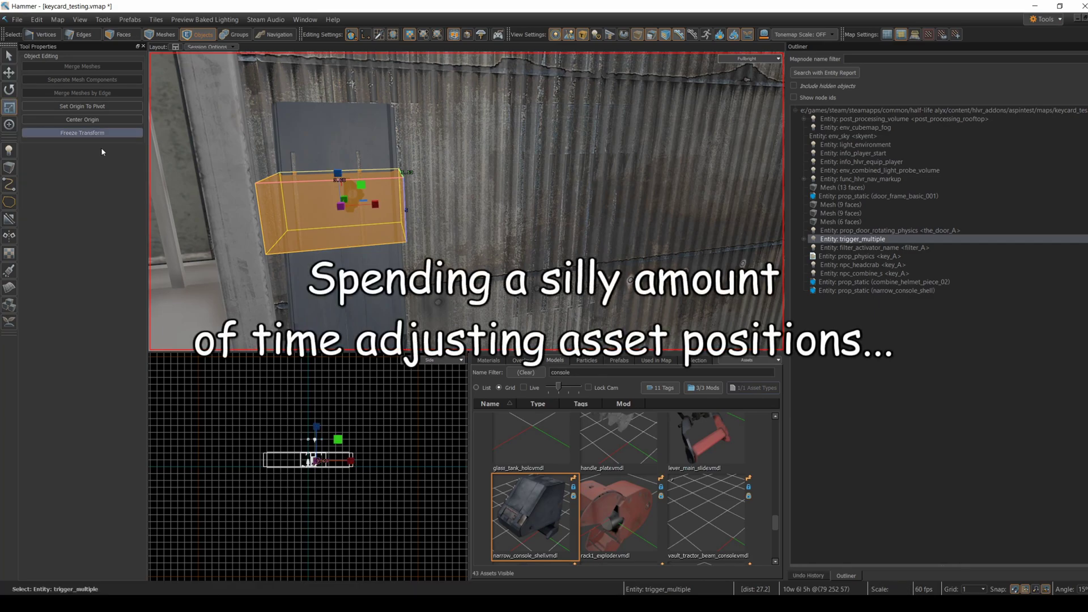
# Narrow the trigger_multiple volume to fit the console and shift the helmet piece about 2 units along the wall towards the door
pyautogui.press('t')
pyautogui.moveTo(375, 205); pyautogui.dragTo(360, 198)
pyautogui.click(352, 195)
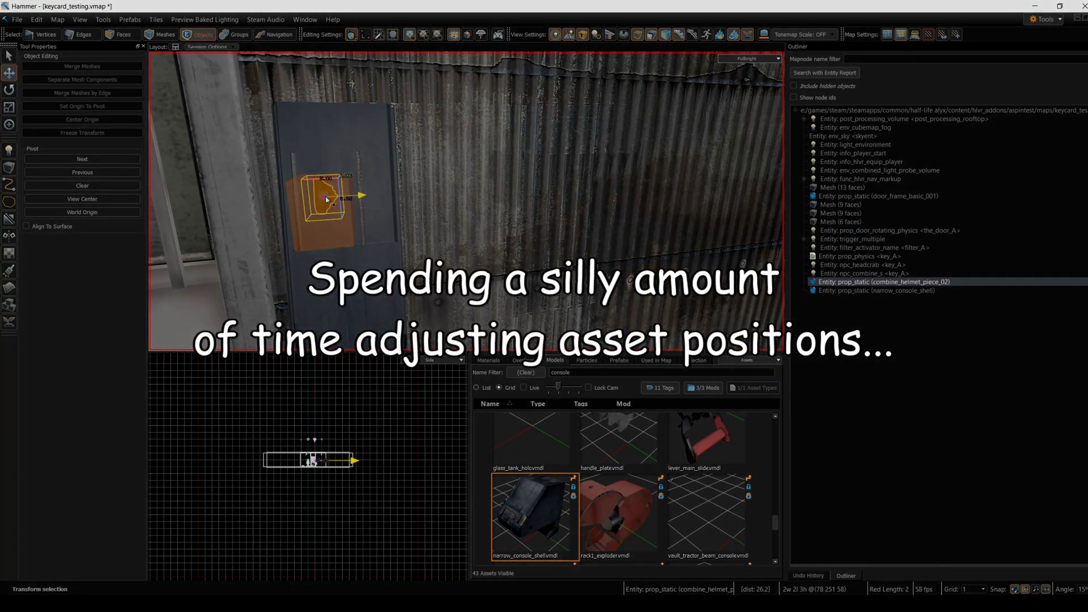
pyautogui.click(444, 234)
pyautogui.rightClick(444, 235)
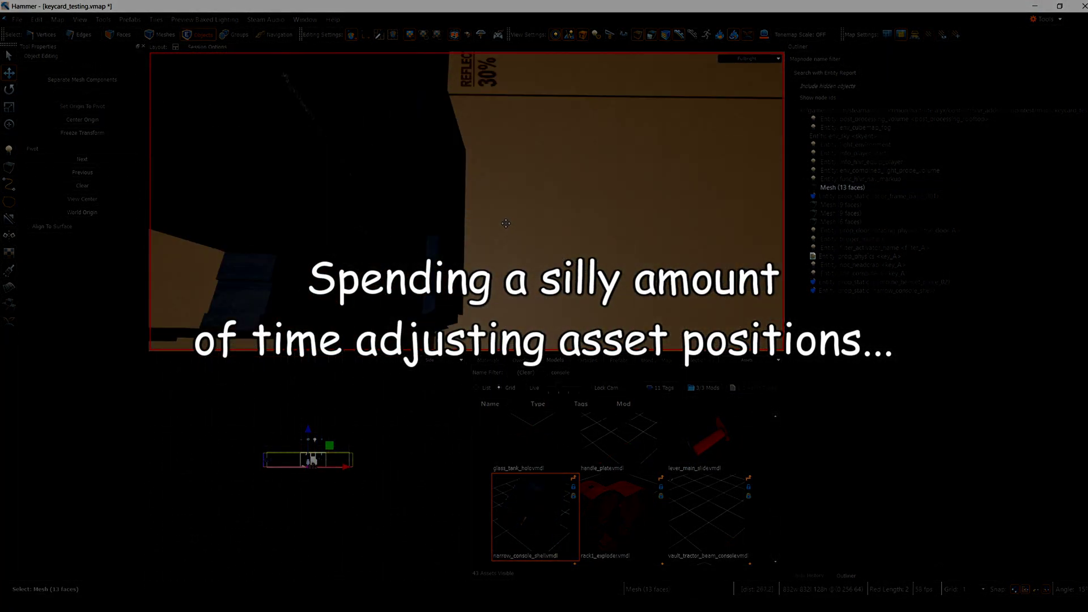